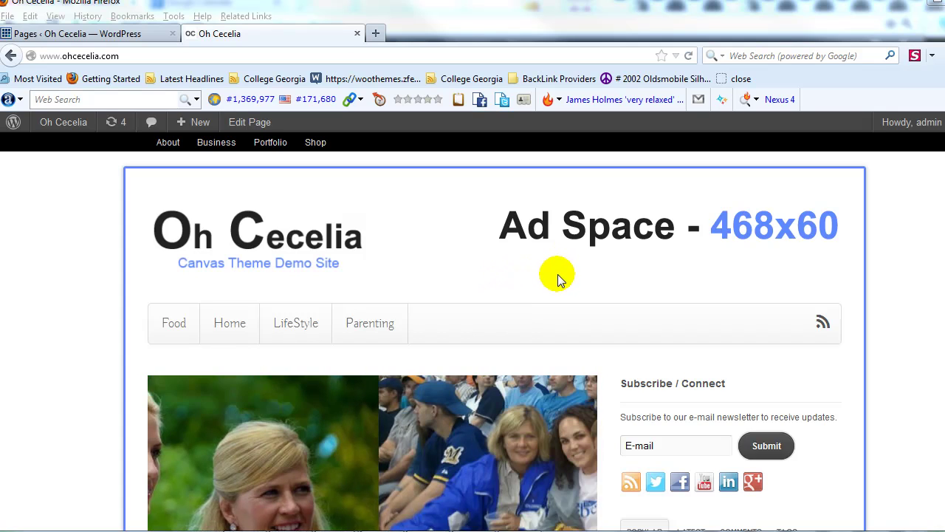
- Scroll through the Oh Cecelia front page and its Canvas demo layout
left_click(605, 285)
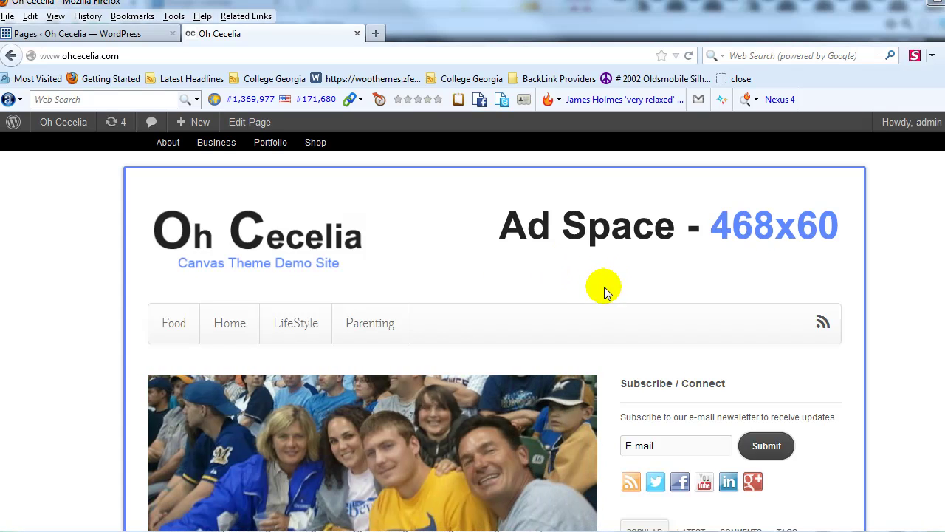
scroll(604, 286, "down", 5)
scroll(619, 347, "down", 15)
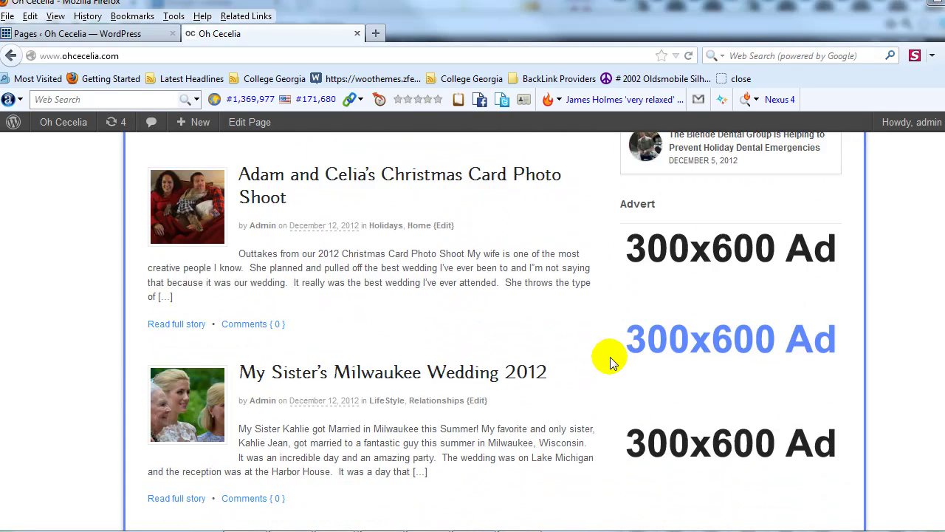
scroll(593, 354, "down", 4)
scroll(527, 295, "up", 12)
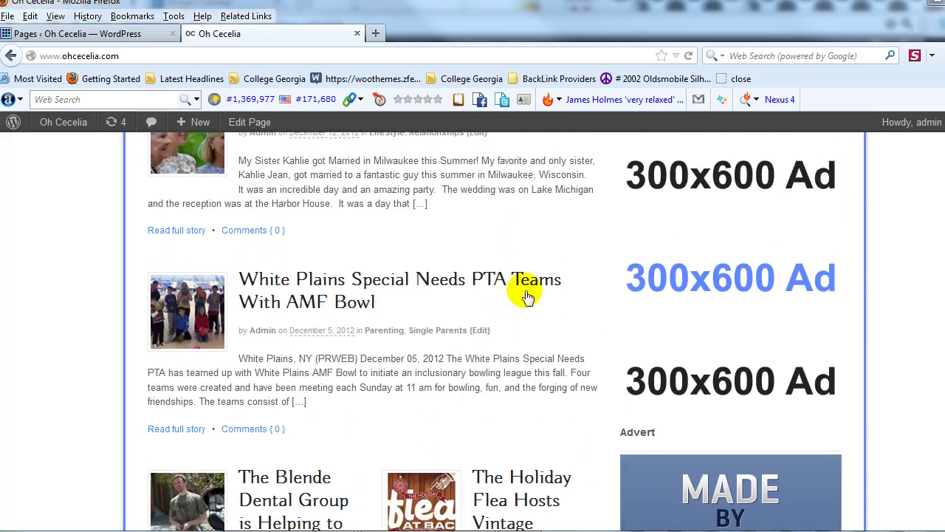
scroll(594, 311, "up", 7)
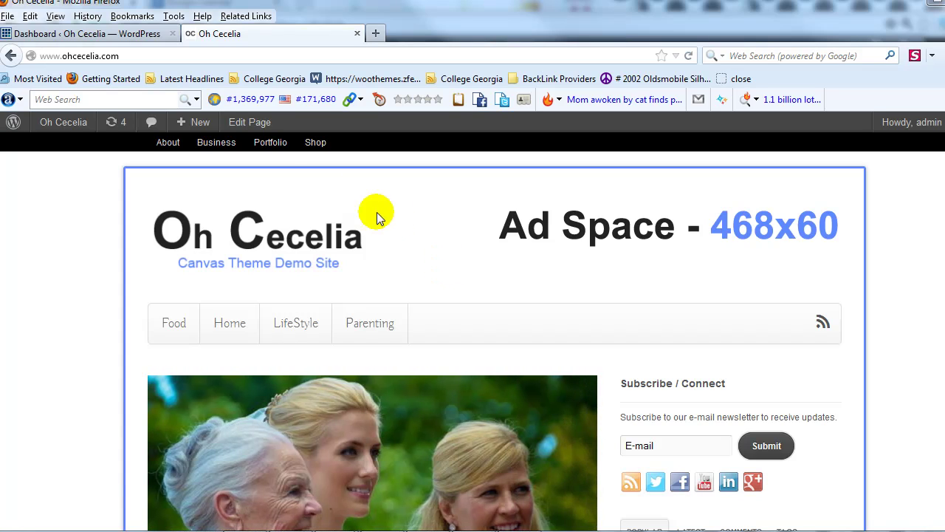
- Assign the Business template to the Business page, then view the live site
left_click(122, 34)
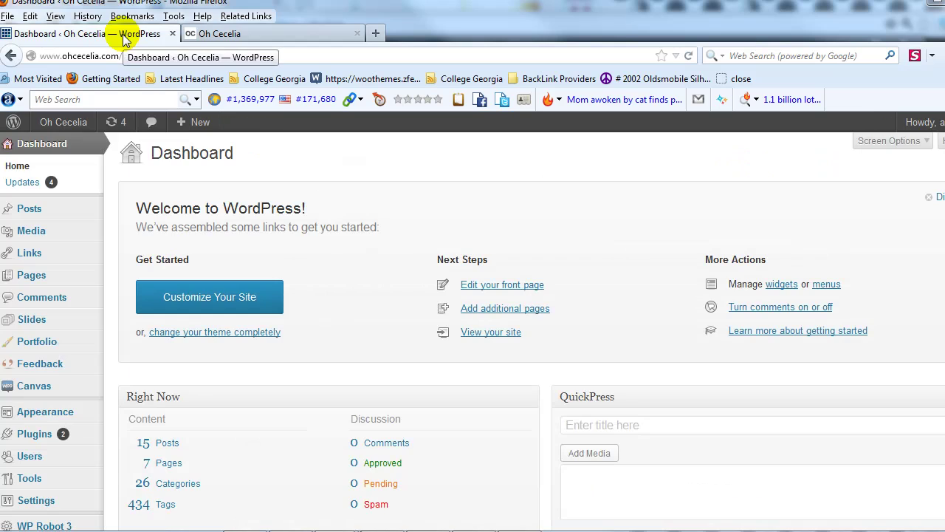
mouse_move(94, 279)
left_click(133, 279)
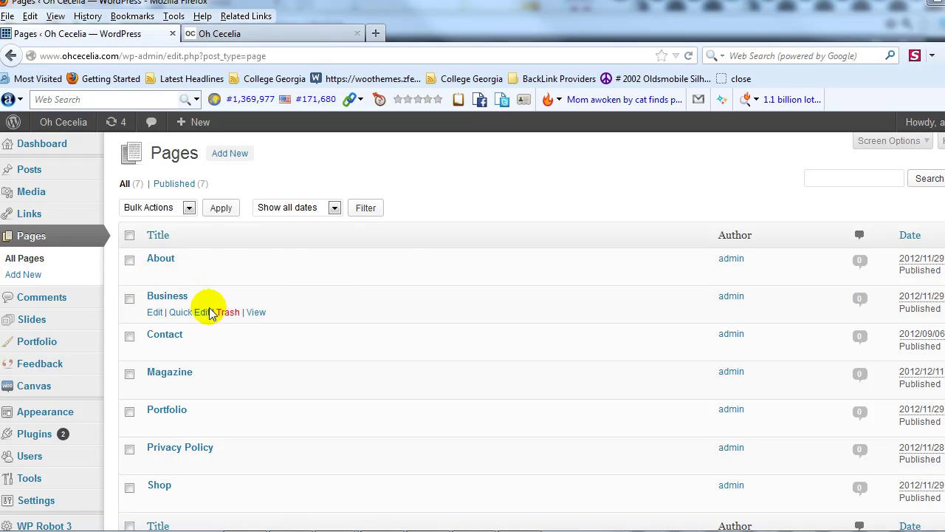
left_click(154, 314)
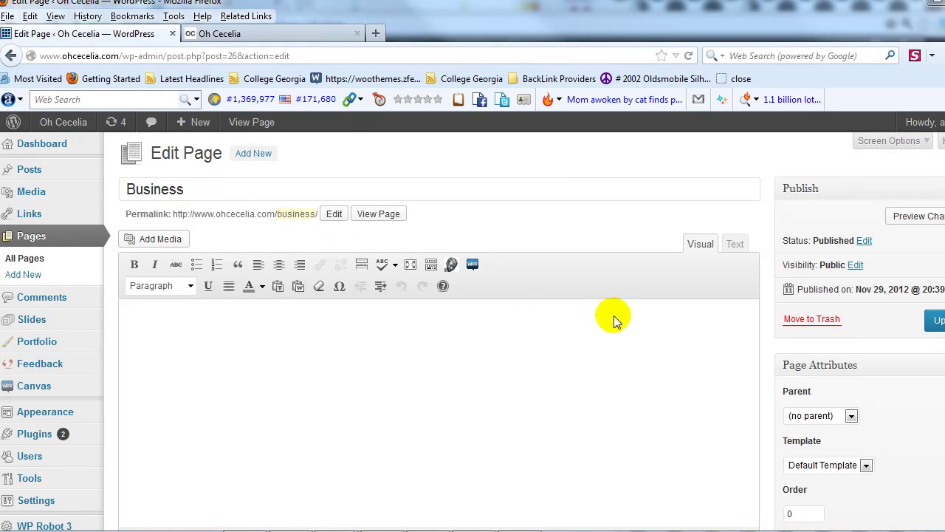
scroll(768, 363, "down", 3)
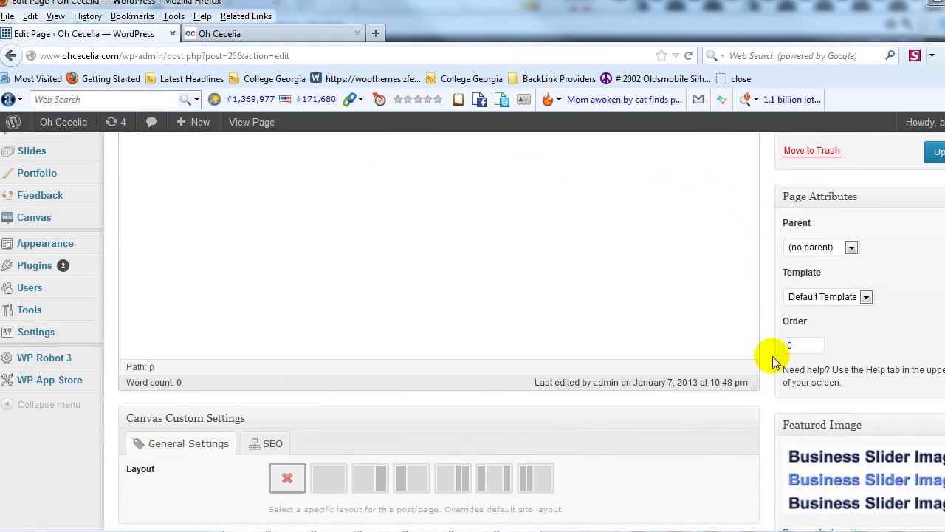
left_click(831, 298)
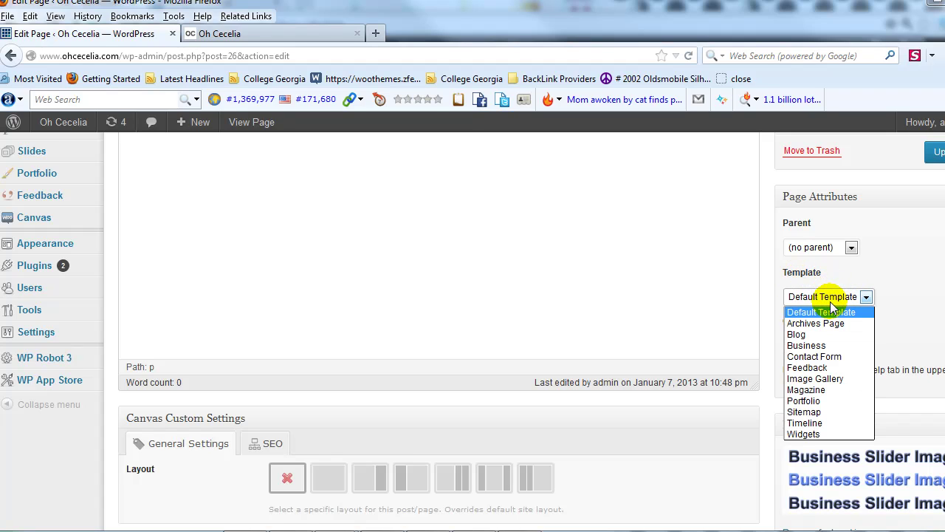
left_click(811, 347)
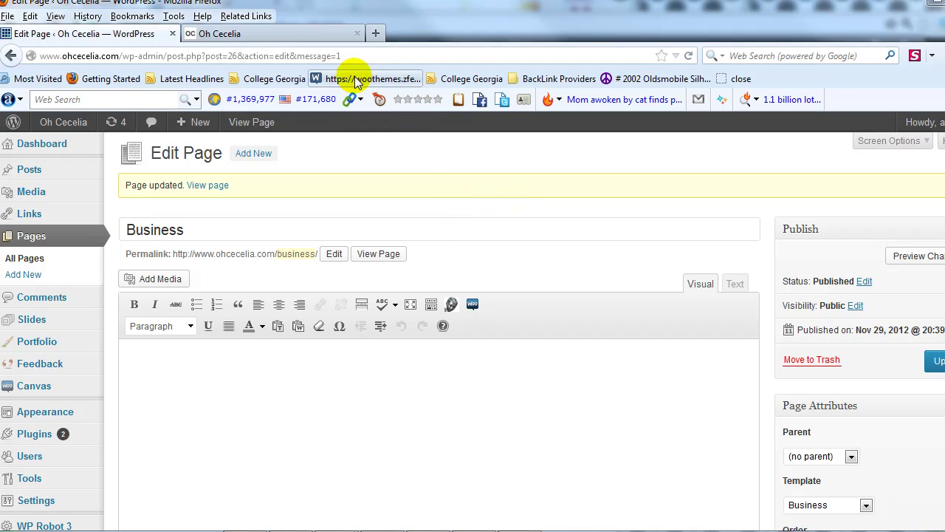
left_click(327, 32)
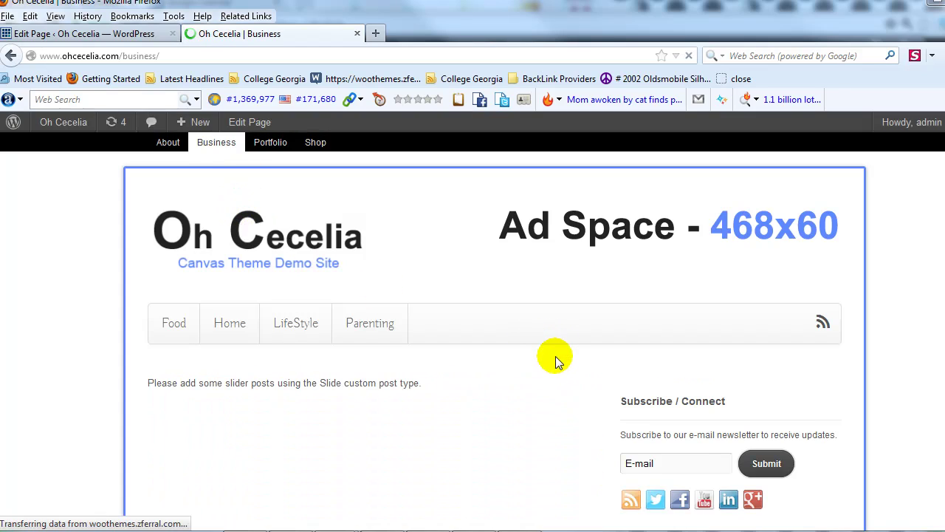
- Scroll the live Business page to find the 'Please add some slider posts' notice
scroll(550, 358, "down", 1)
scroll(549, 358, "down", 3)
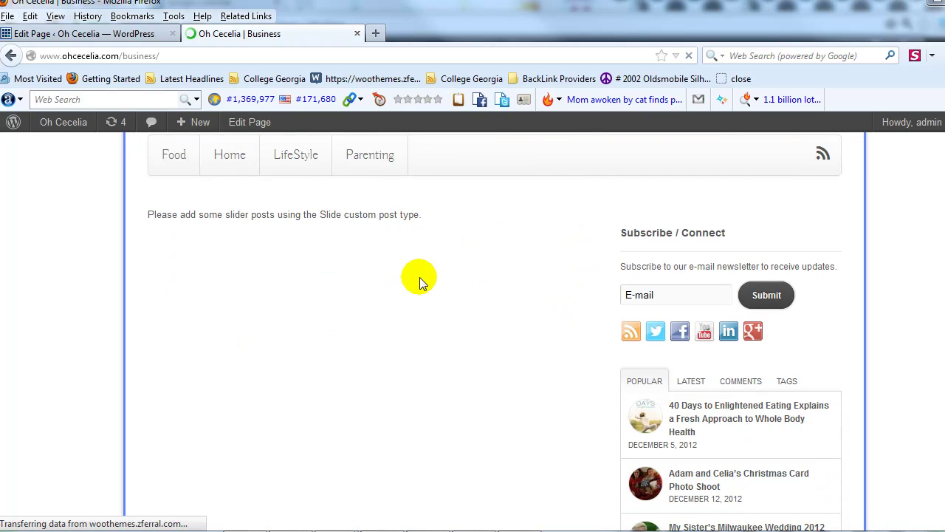
scroll(420, 277, "up", 3)
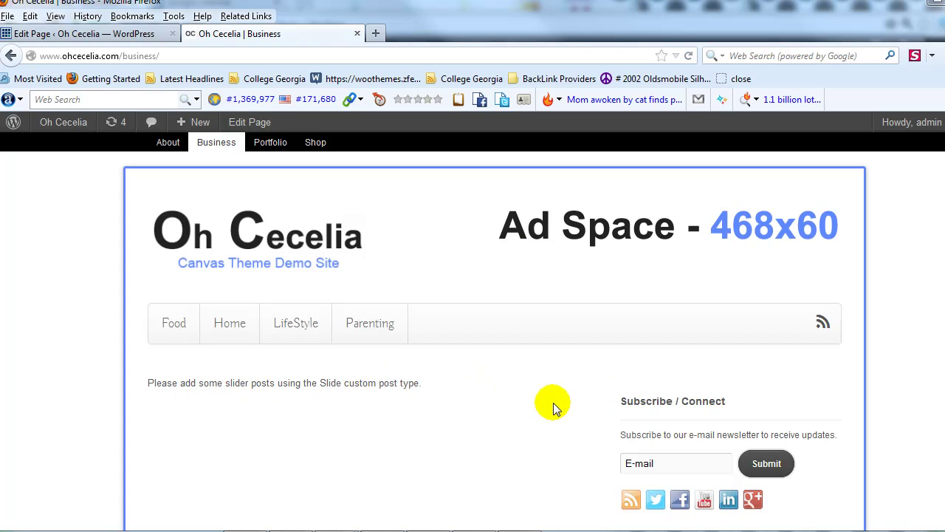
- Open the Business Template's Featured Slider settings in Canvas Theme Options
left_click(154, 32)
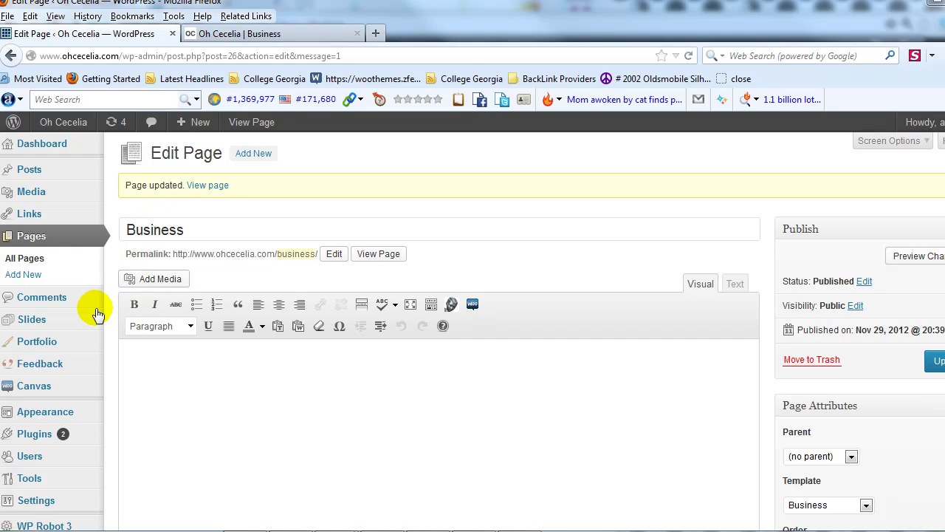
mouse_move(91, 329)
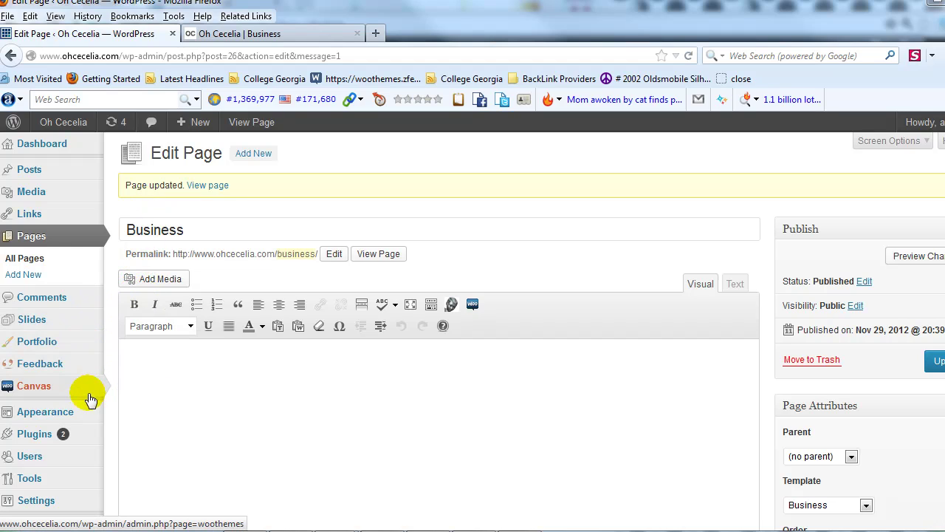
mouse_move(88, 396)
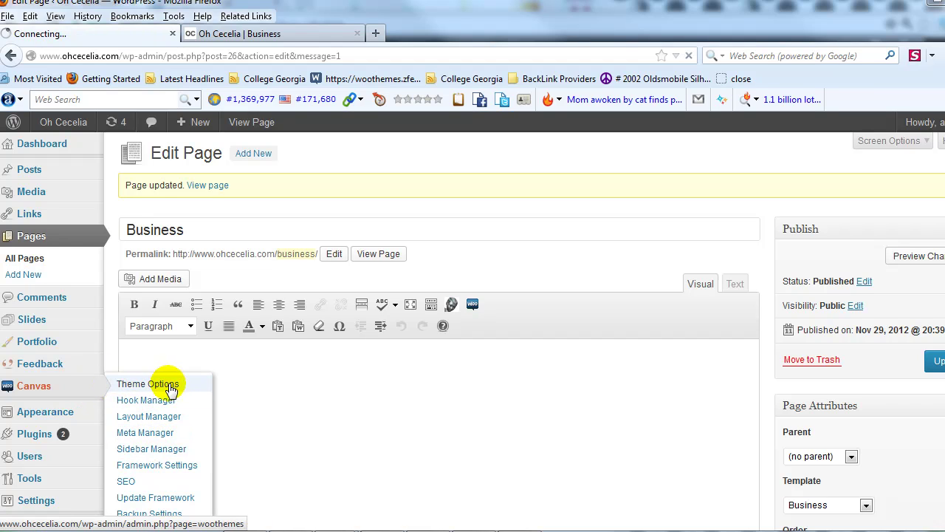
left_click(147, 384)
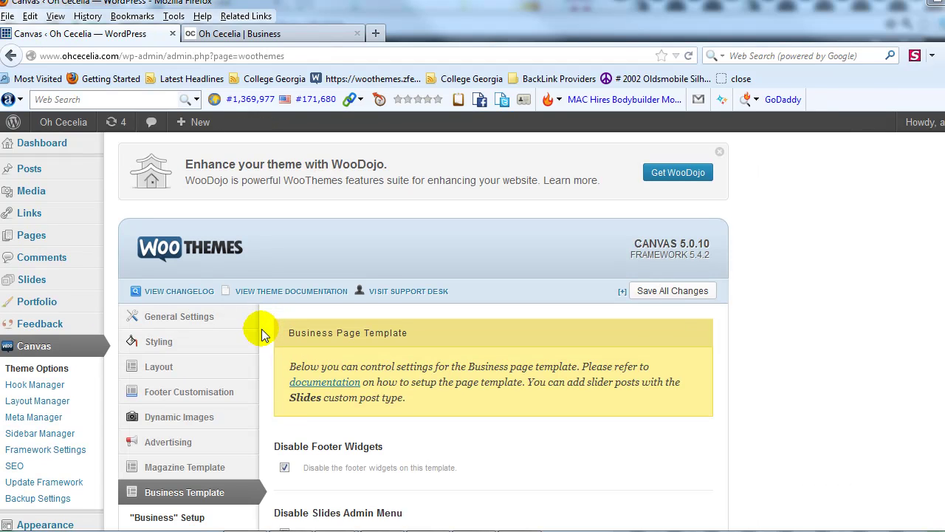
scroll(261, 328, "down", 4)
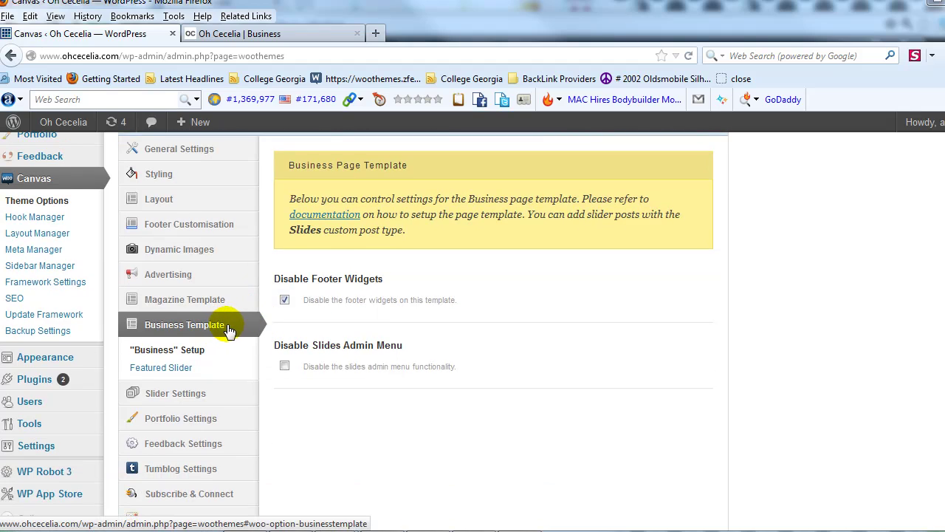
left_click(175, 370)
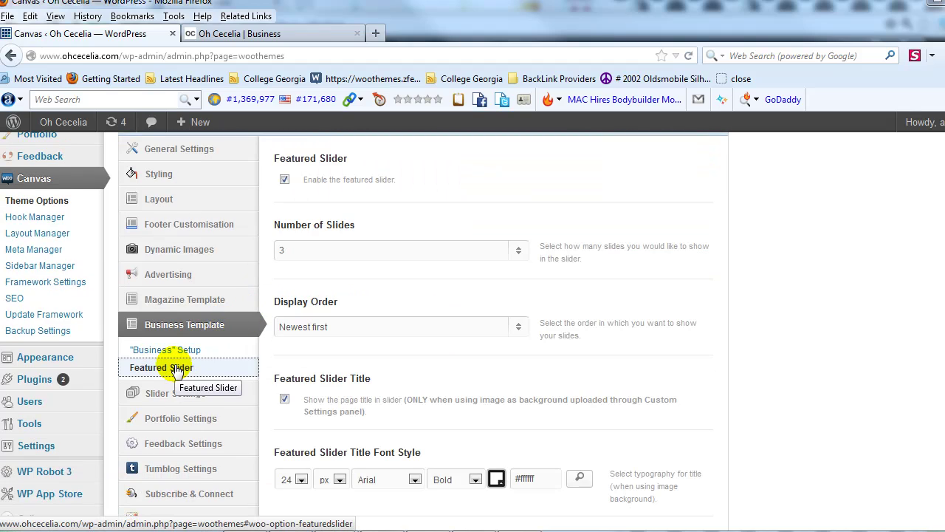
- Keep Number of Slides at 3 and save all theme option changes
scroll(253, 348, "up", 2)
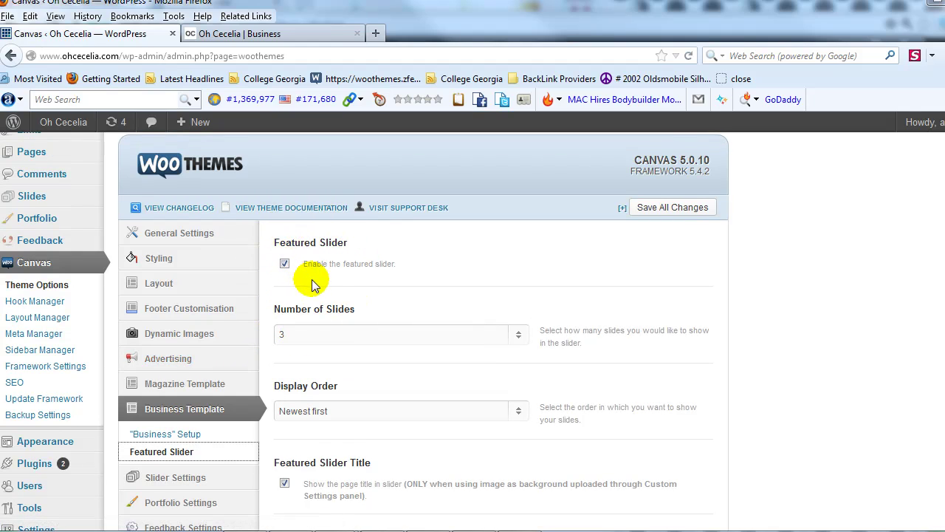
scroll(339, 293, "down", 2)
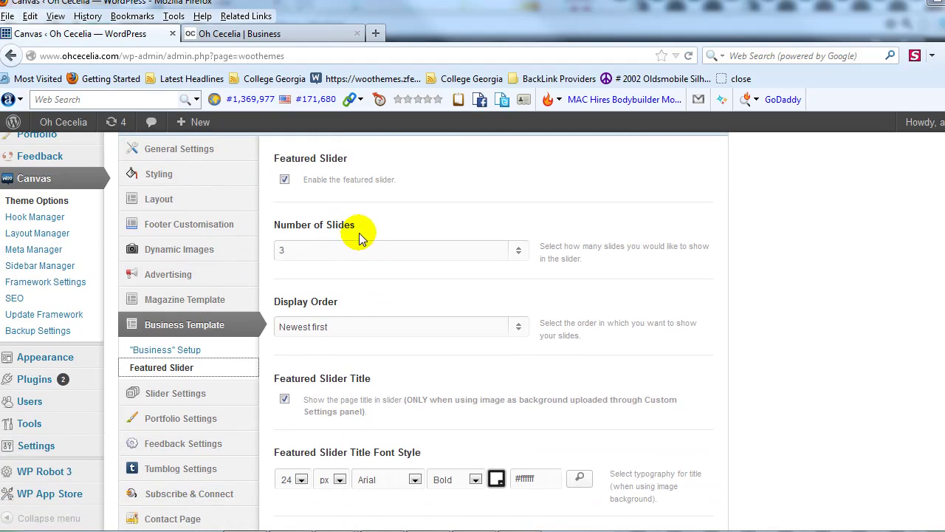
left_click(390, 251)
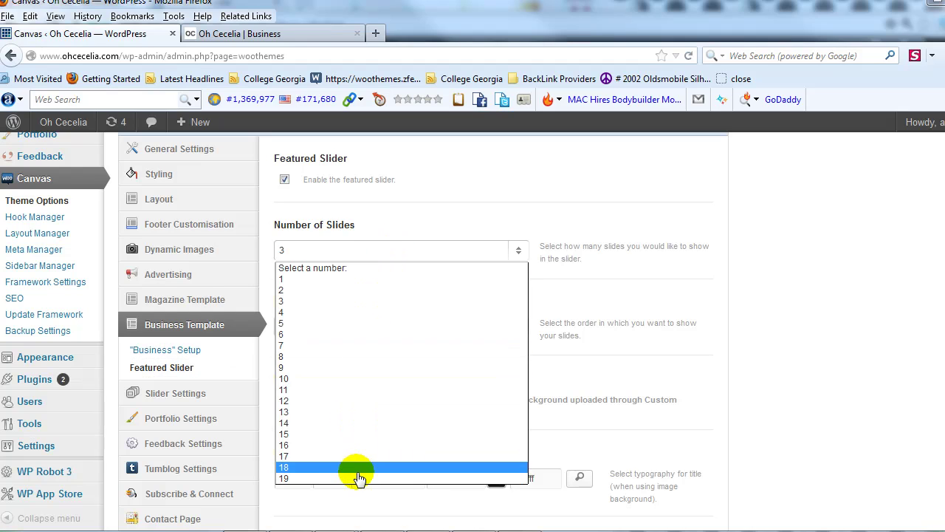
left_click(441, 222)
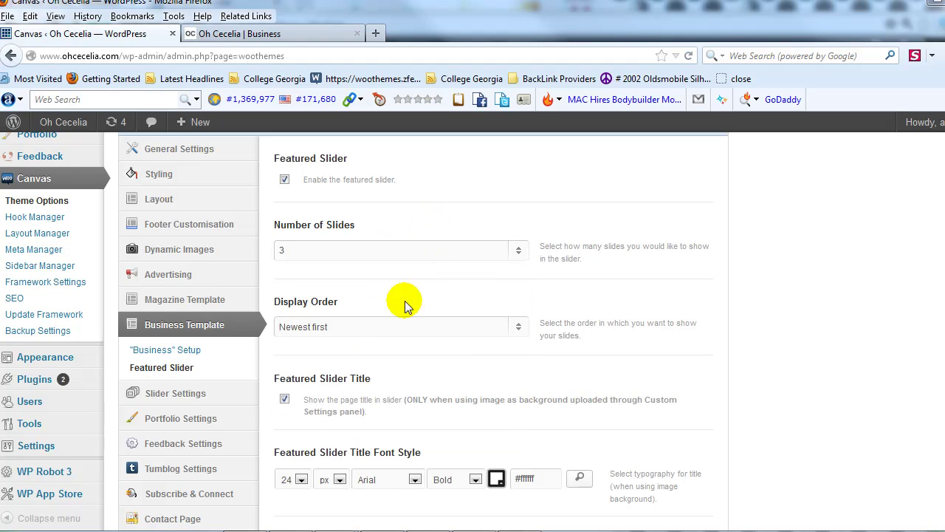
scroll(405, 302, "down", 4)
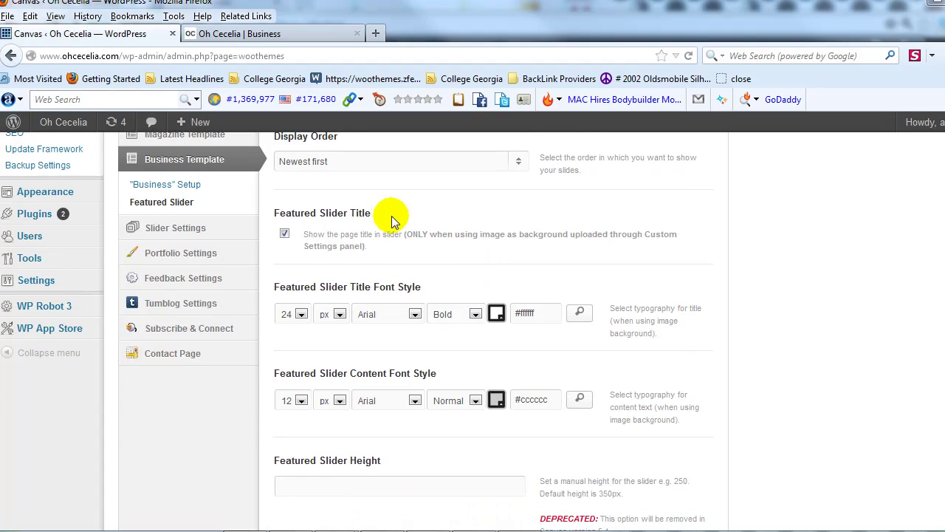
scroll(380, 217, "up", 2)
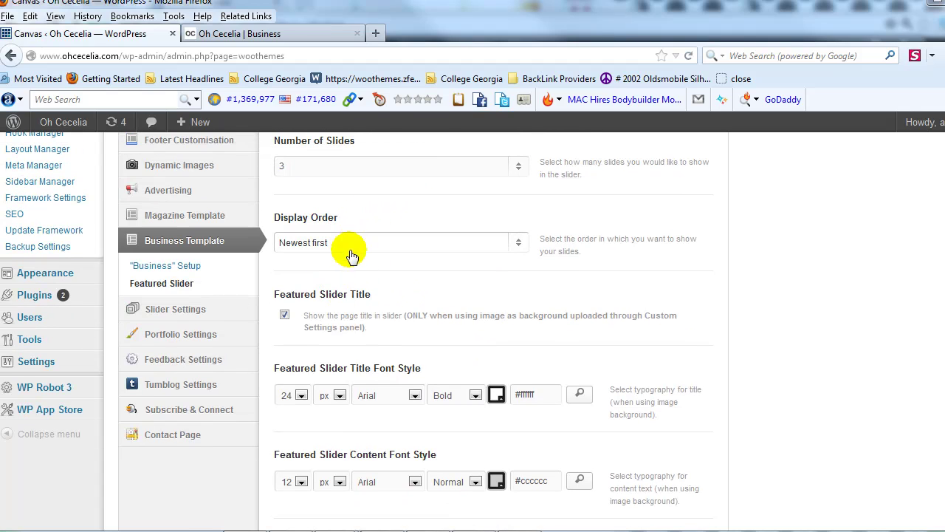
scroll(377, 364, "down", 1)
scroll(377, 364, "down", 4)
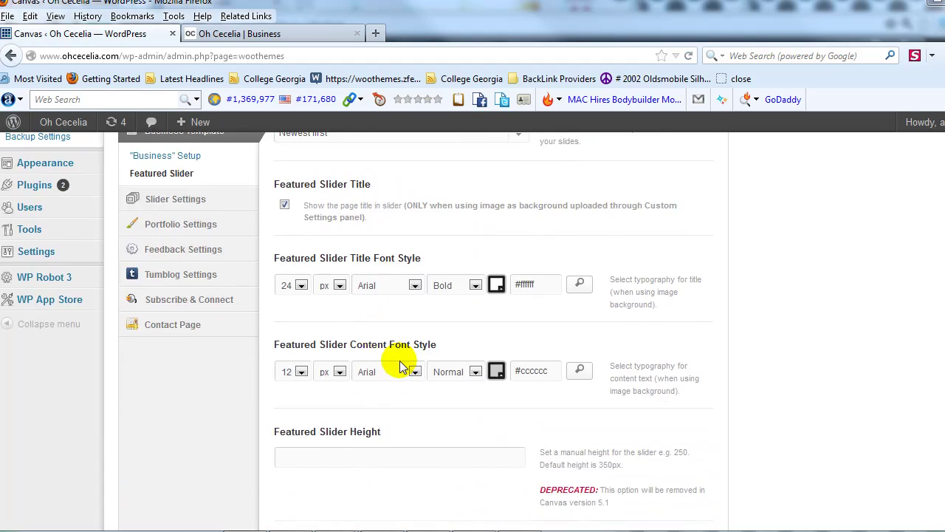
scroll(418, 302, "up", 3)
scroll(418, 304, "up", 5)
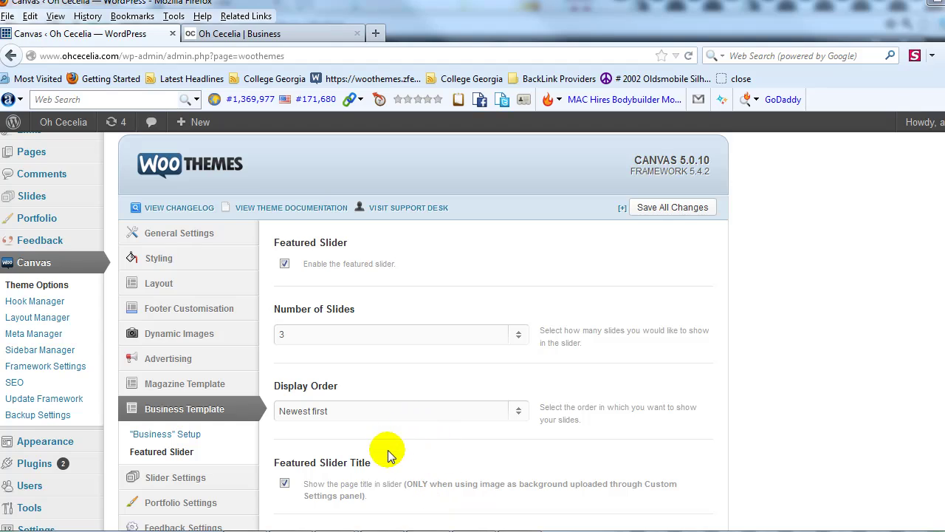
left_click(678, 210)
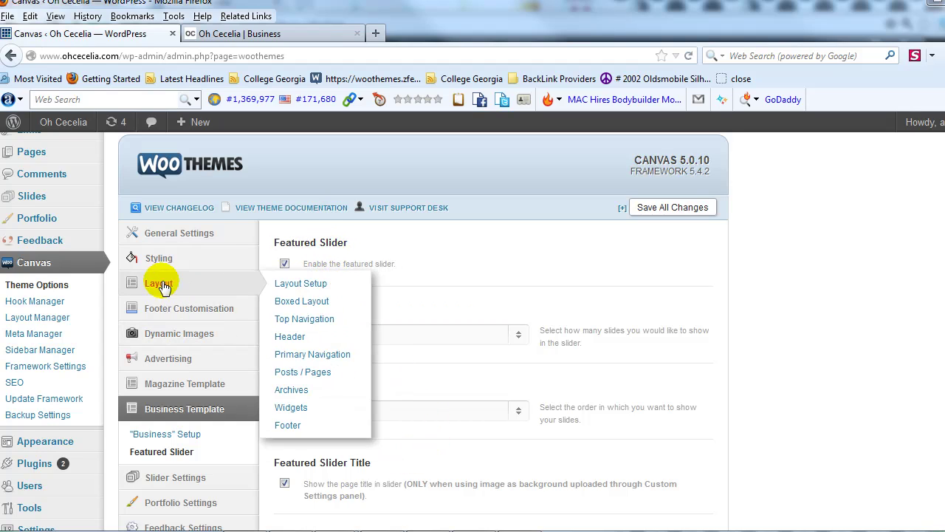
- Create a slide page named 'Business' with the slug 'business'
mouse_move(69, 201)
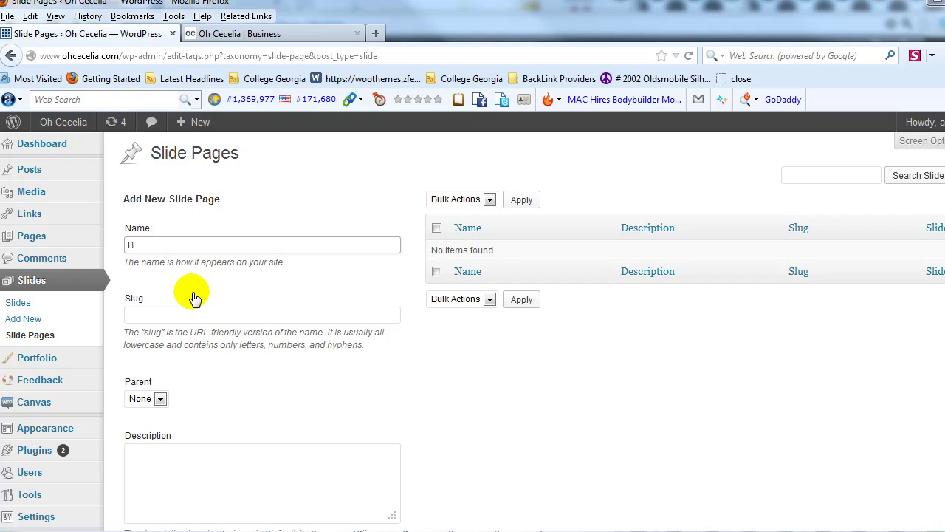
type("usiness")
key("Tab")
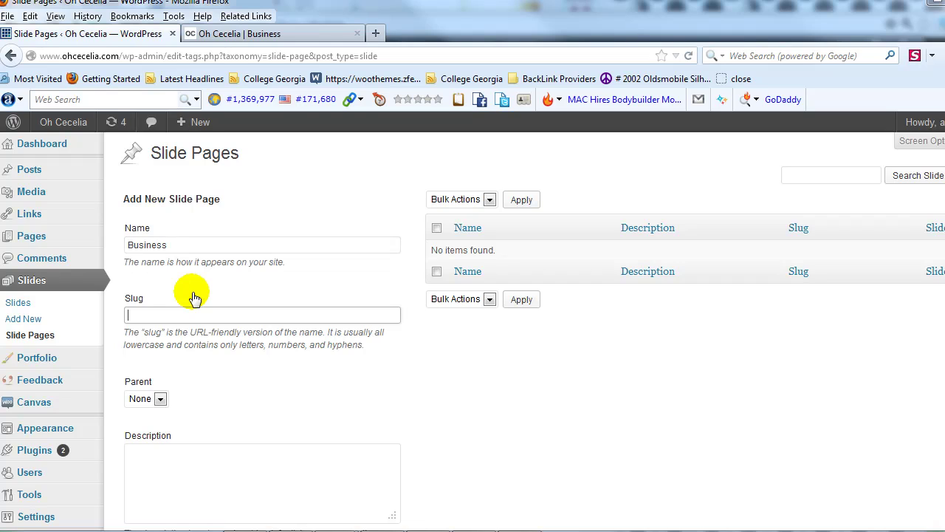
type("business")
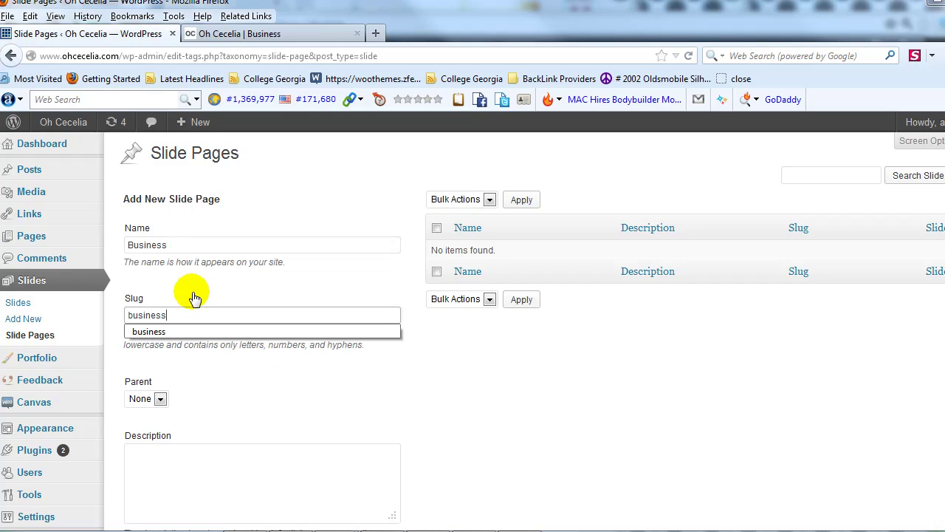
scroll(274, 369, "down", 3)
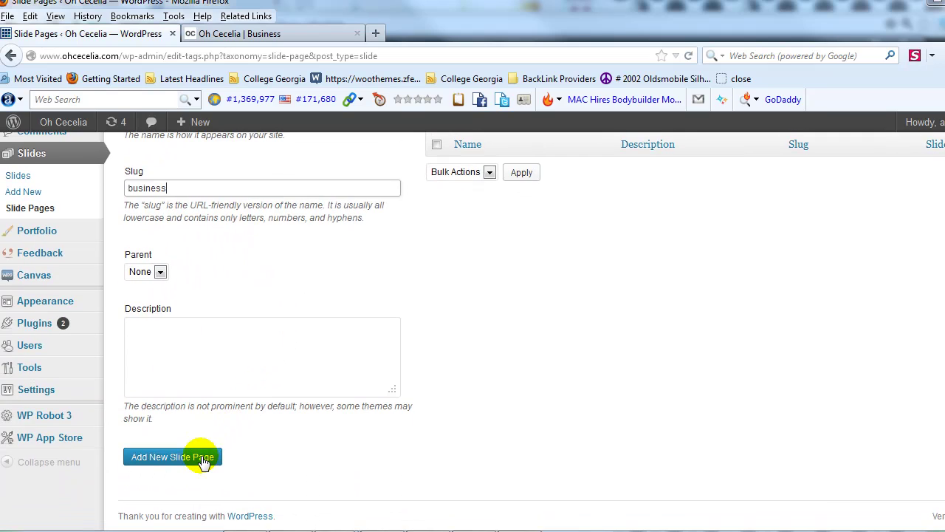
left_click(201, 460)
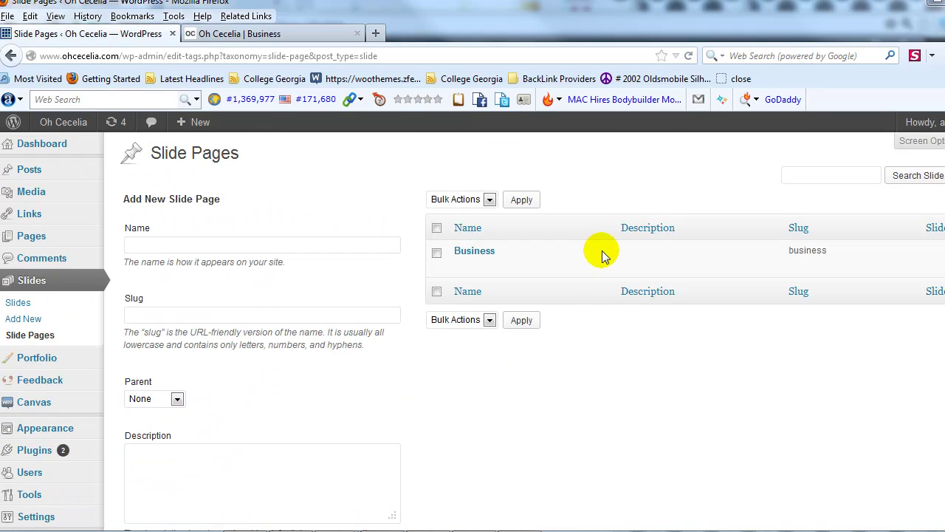
- Check the 980x350 slide dimensions in Notepad, then return to the new slide form
left_click(21, 311)
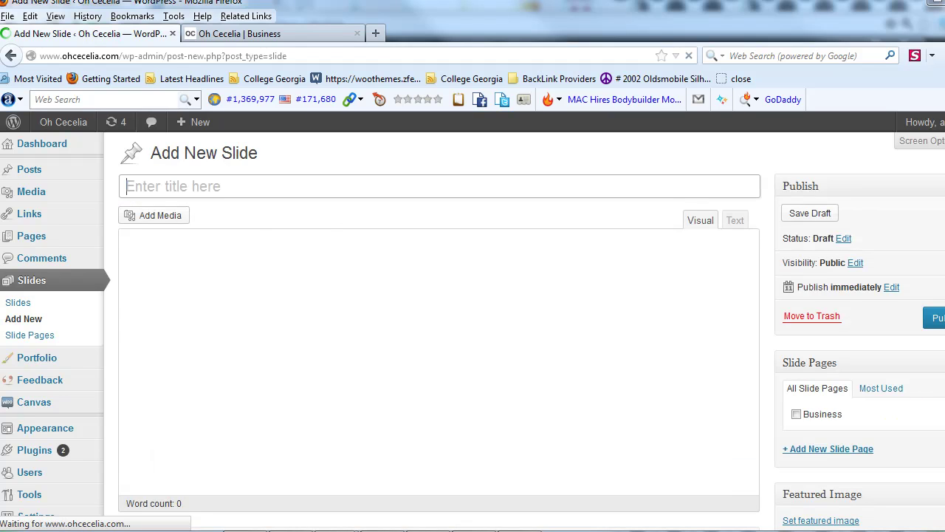
key("alt+Tab")
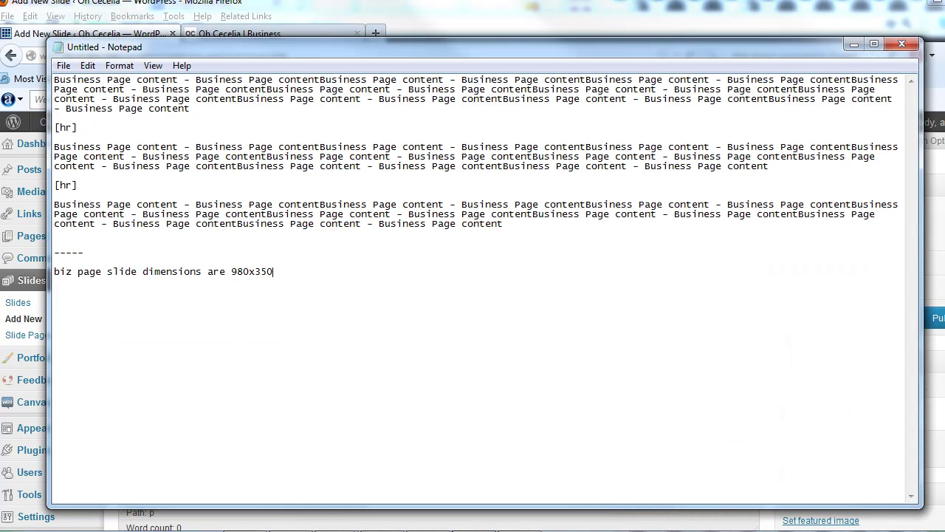
key("shift+Home")
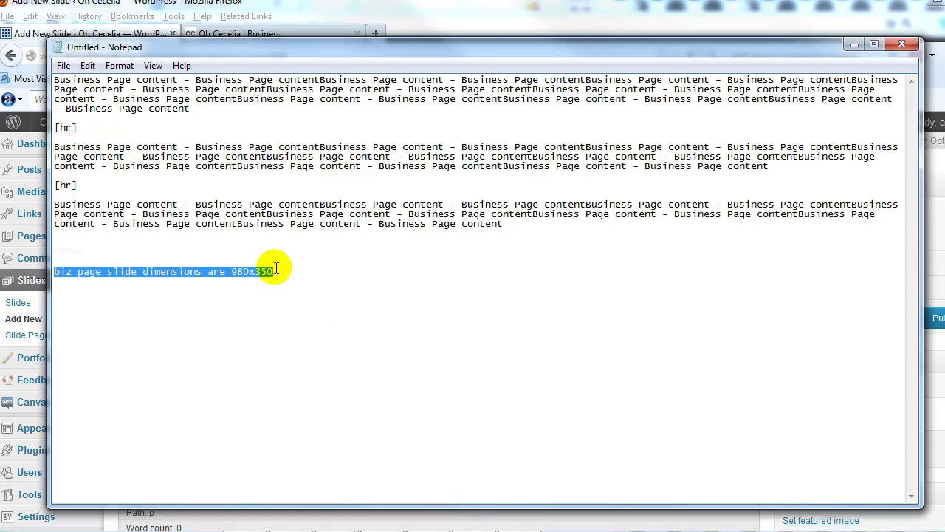
left_click(145, 37)
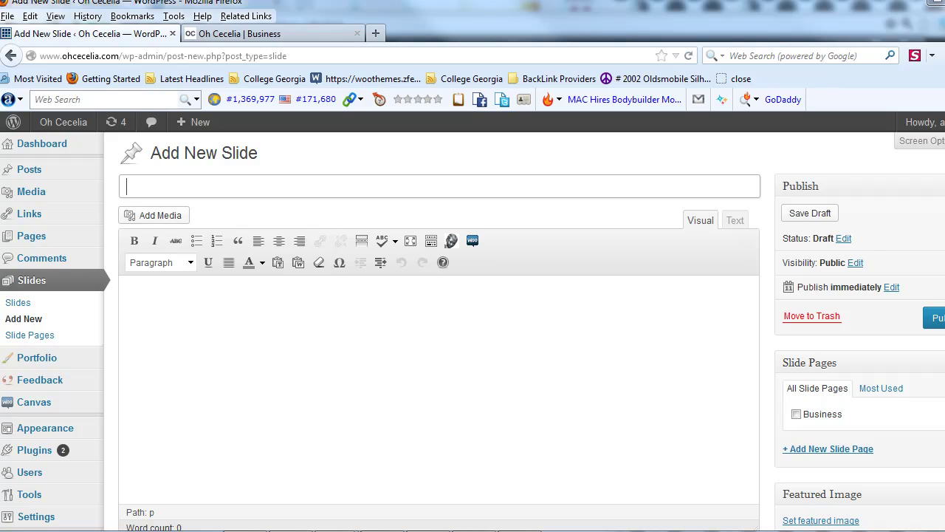
key("alt+Tab")
left_click_drag(317, 264, 313, 245)
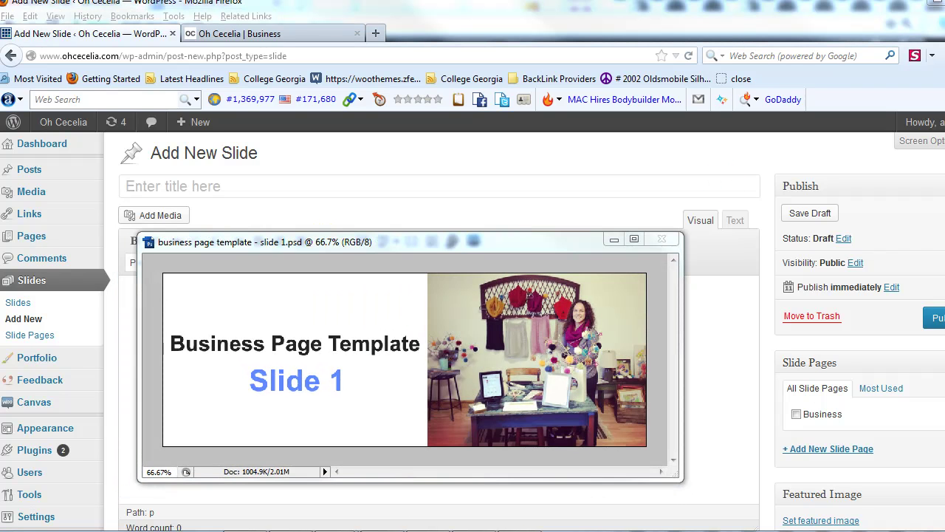
left_click_drag(539, 80, 511, 85)
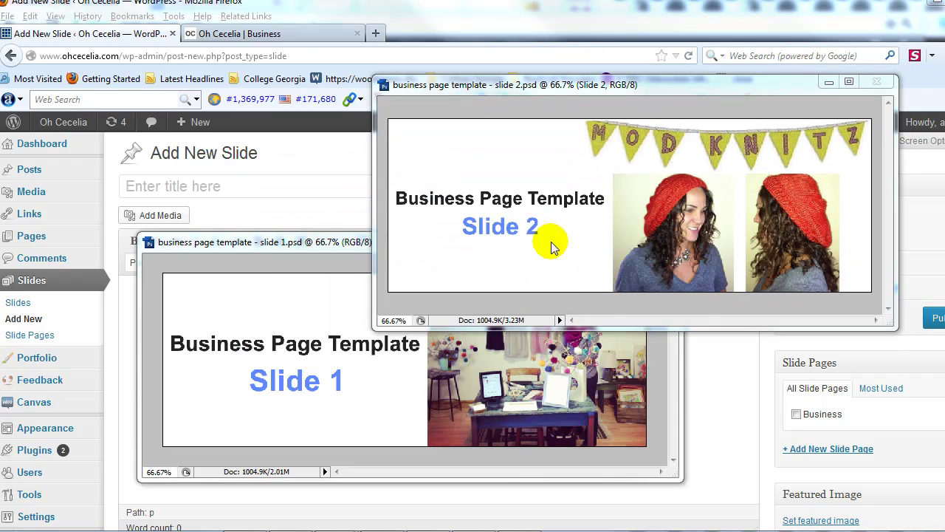
key("ctrl+w")
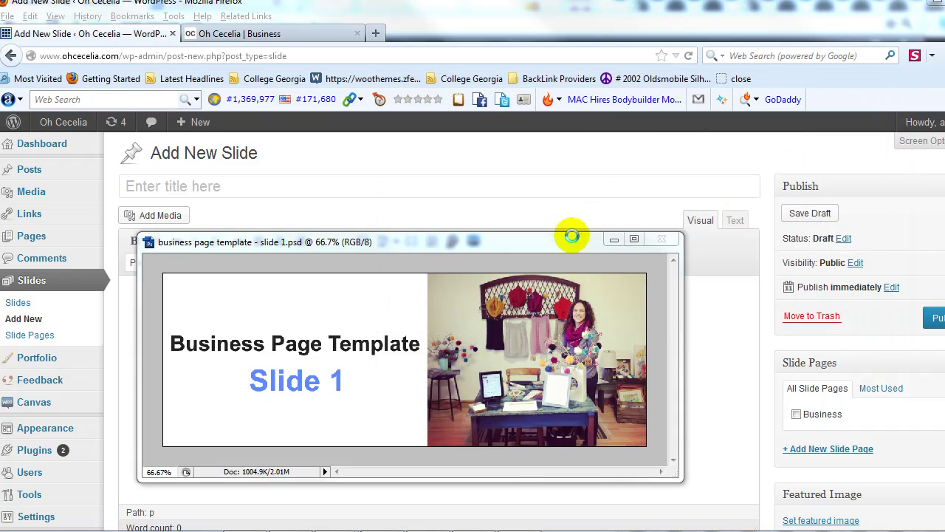
left_click(663, 241)
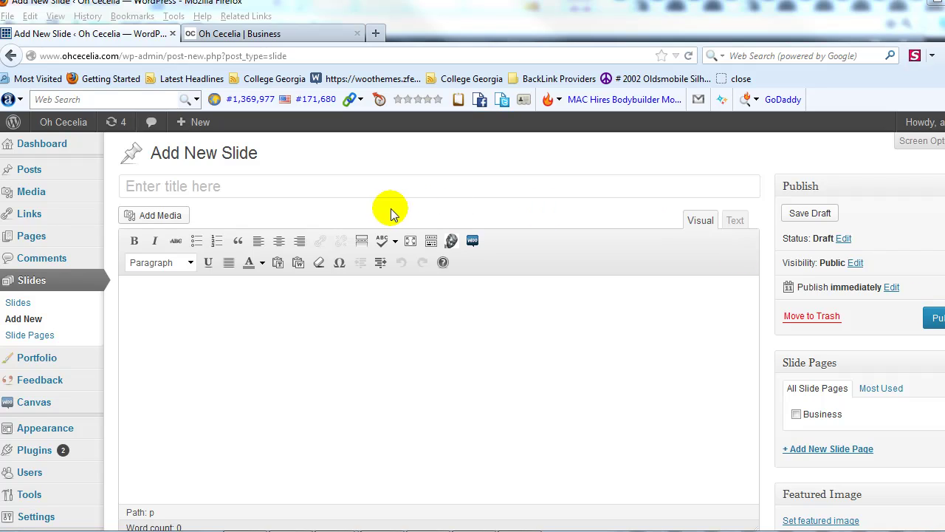
- Enter the title 'Biz Page Template Slide 1' for the new slide
left_click(369, 190)
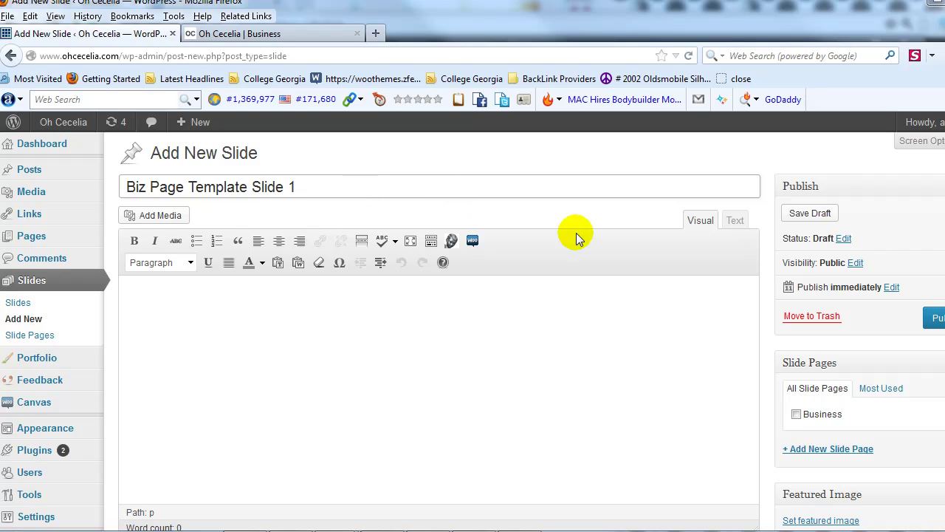
left_click(624, 309)
scroll(692, 302, "down", 2)
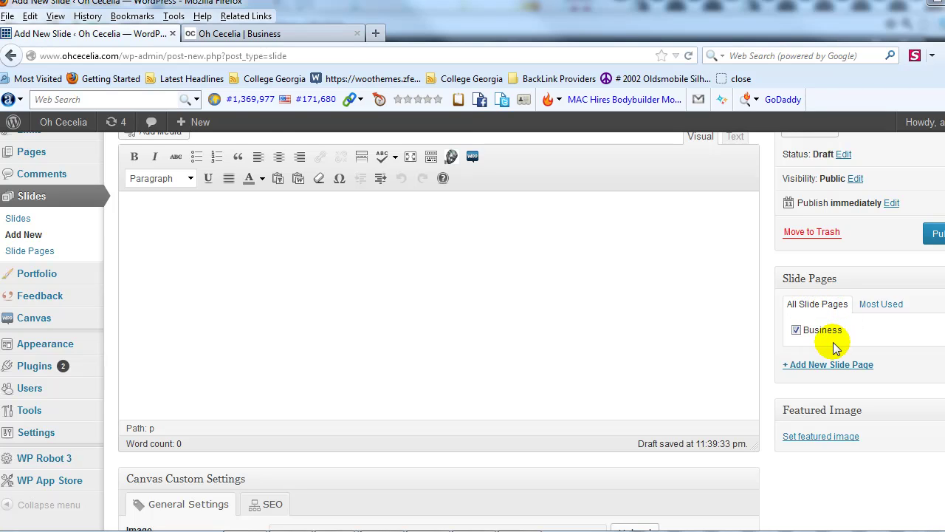
scroll(812, 343, "up", 1)
scroll(814, 348, "down", 5)
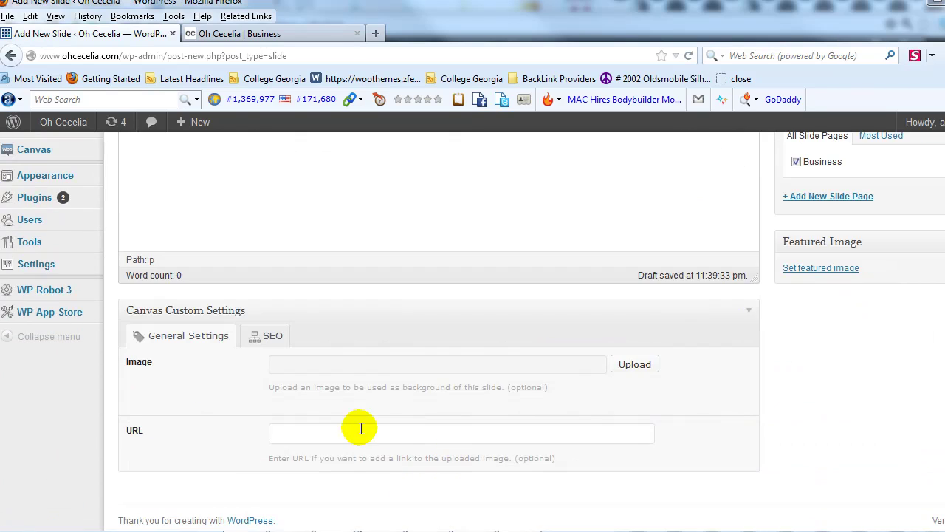
- Upload the full-size slide 1 template image as background and publish the slide
left_click(639, 367)
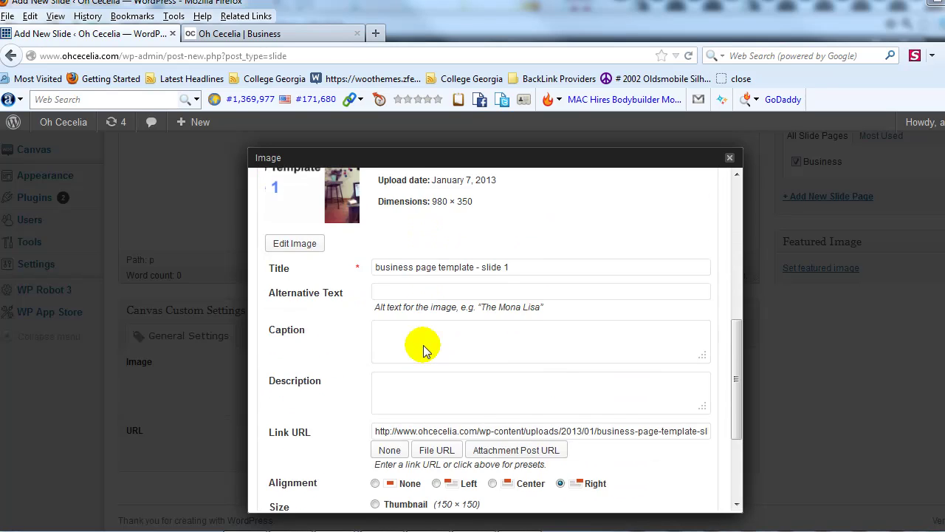
scroll(421, 384, "down", 3)
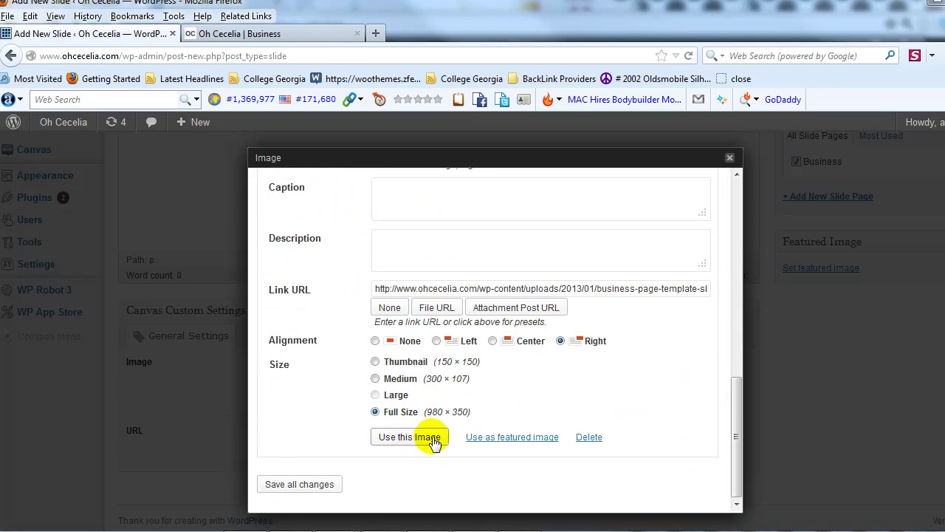
left_click(436, 442)
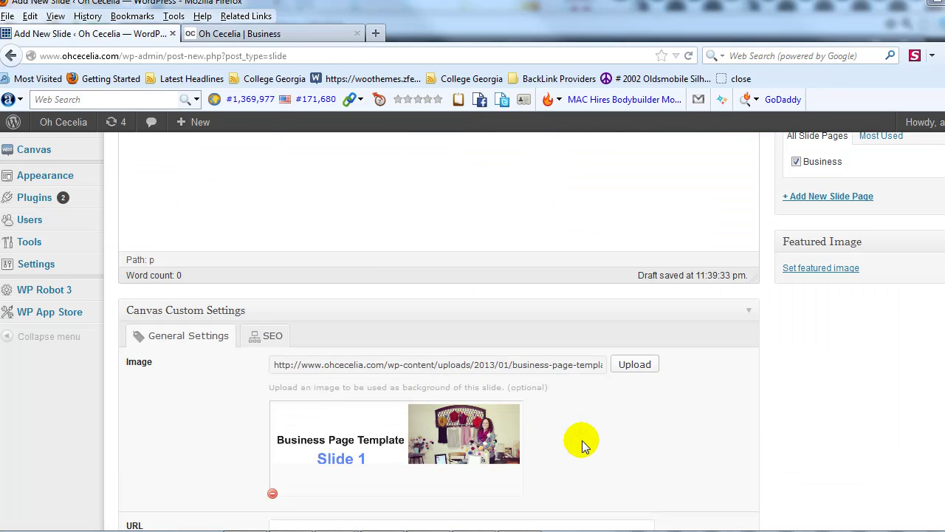
scroll(561, 384, "down", 2)
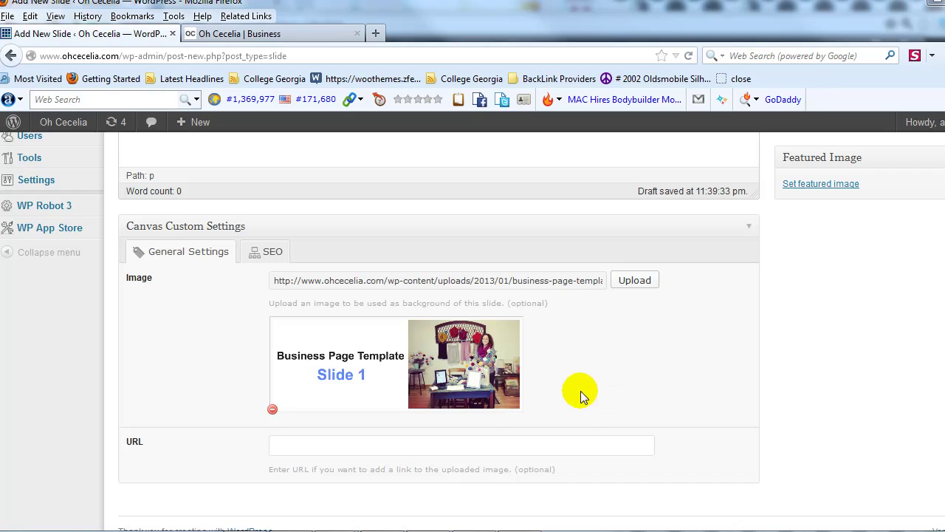
scroll(581, 391, "up", 5)
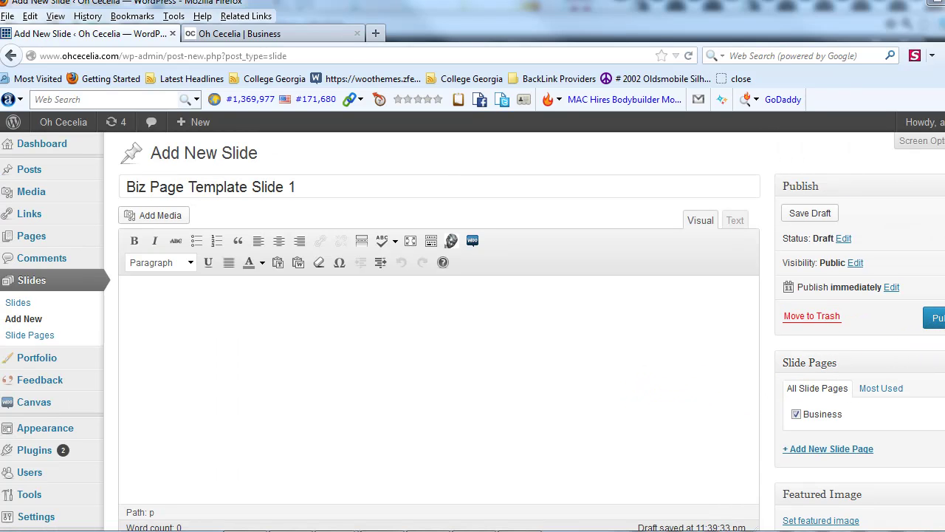
left_click(935, 318)
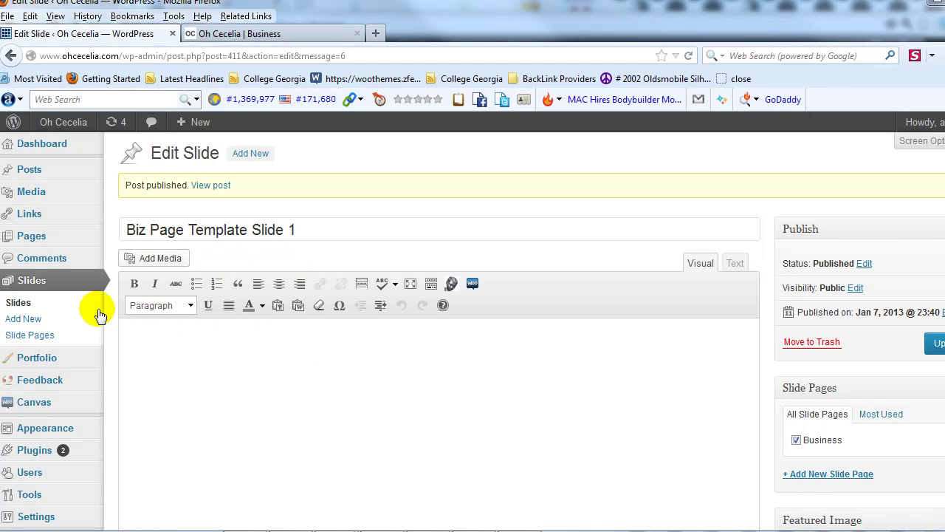
- Start a new slide titled 'Biz Page Slide 2' in the Business slide page
left_click(251, 154)
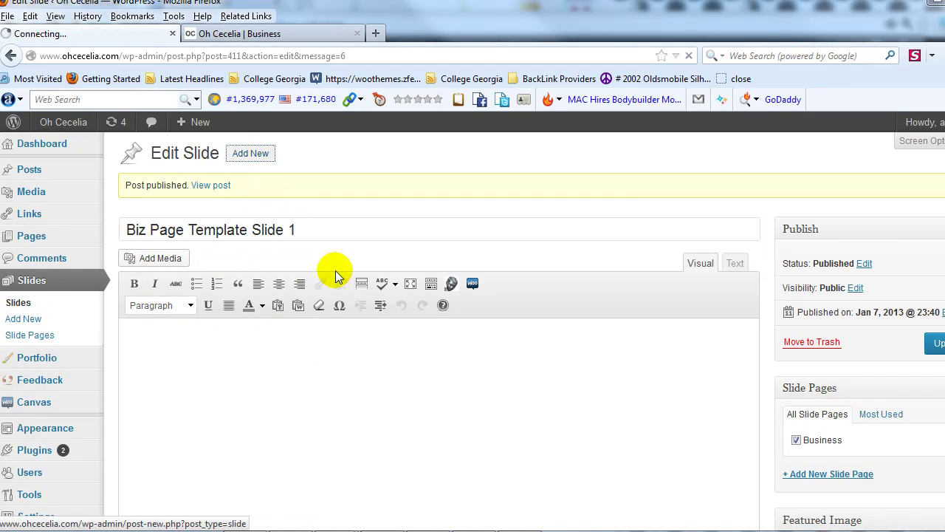
type("Bize")
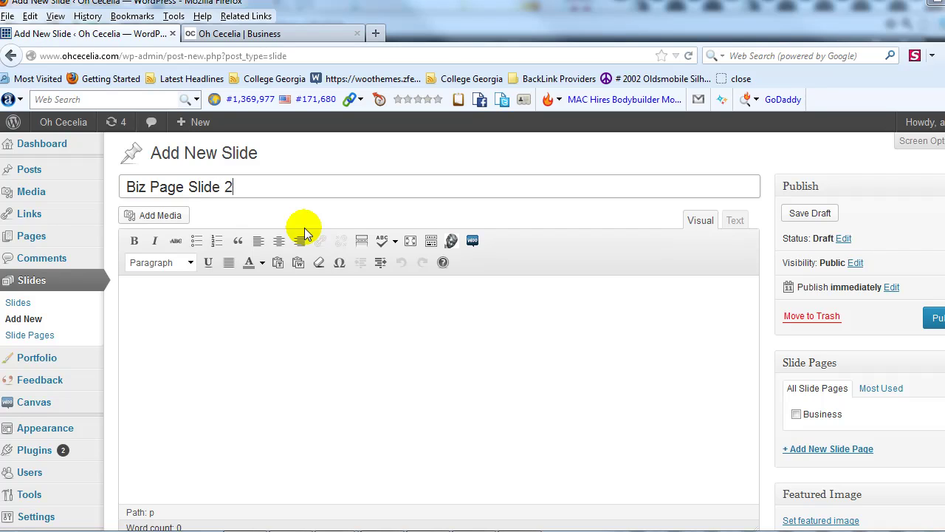
scroll(738, 354, "down", 2)
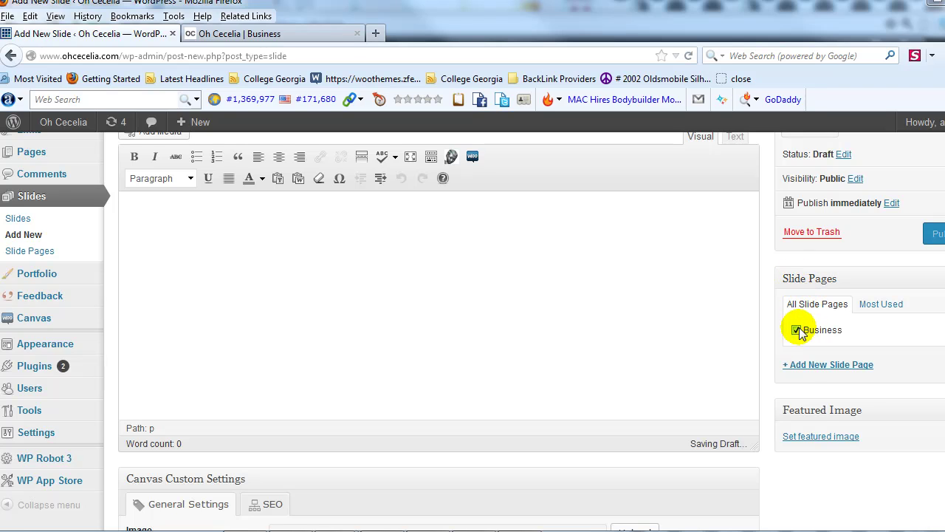
scroll(738, 435, "down", 4)
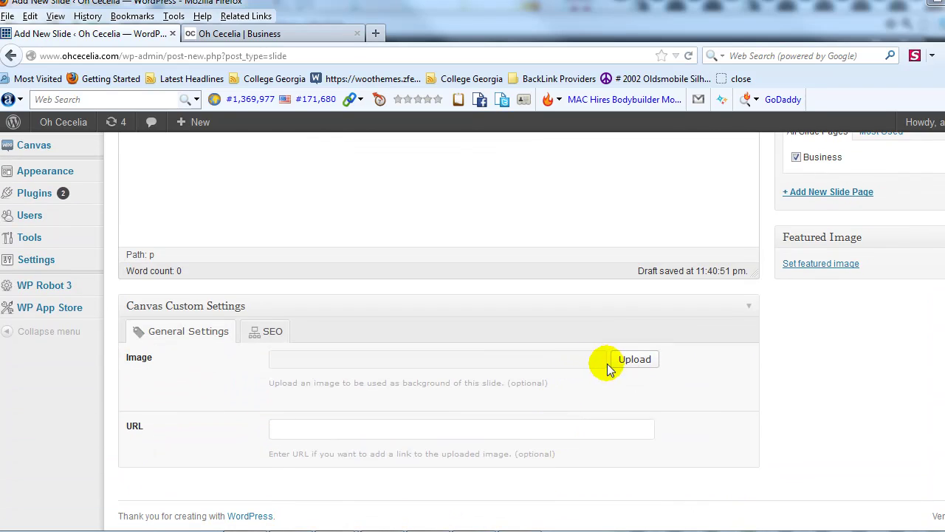
- Set the full-size slide 2 template image as background and publish the slide
left_click(639, 359)
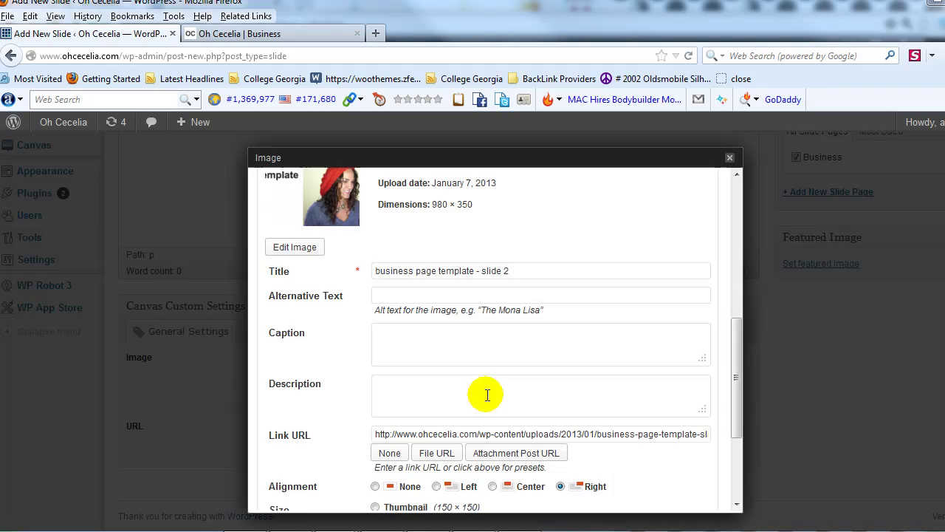
scroll(491, 354, "up", 2)
scroll(481, 414, "down", 6)
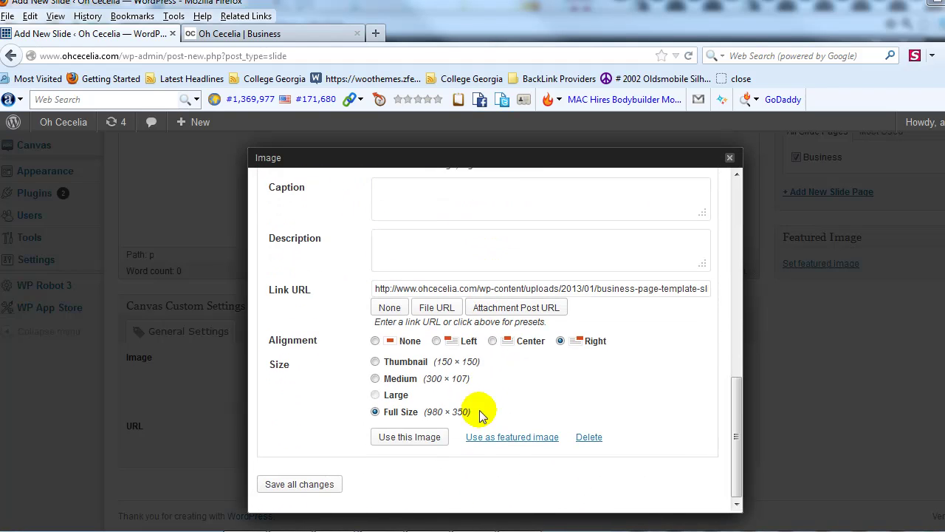
left_click(430, 439)
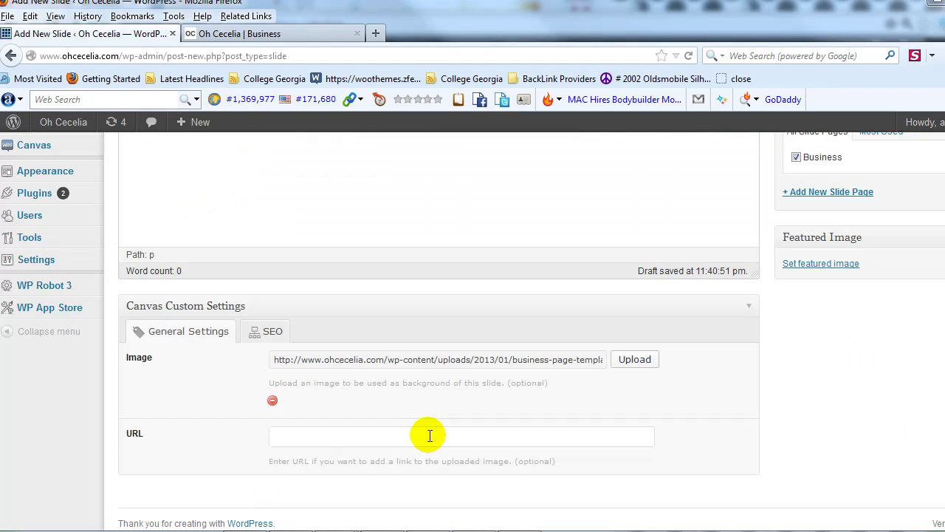
scroll(613, 435, "up", 5)
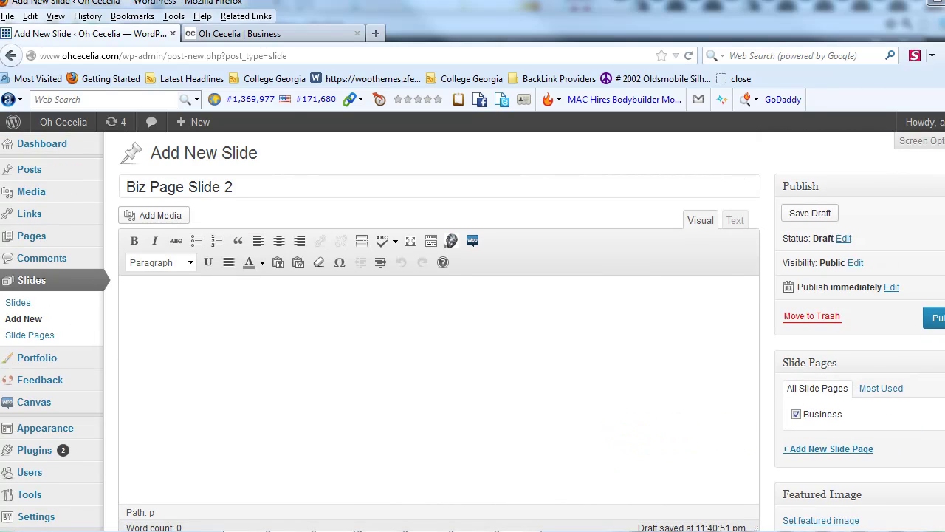
left_click(934, 318)
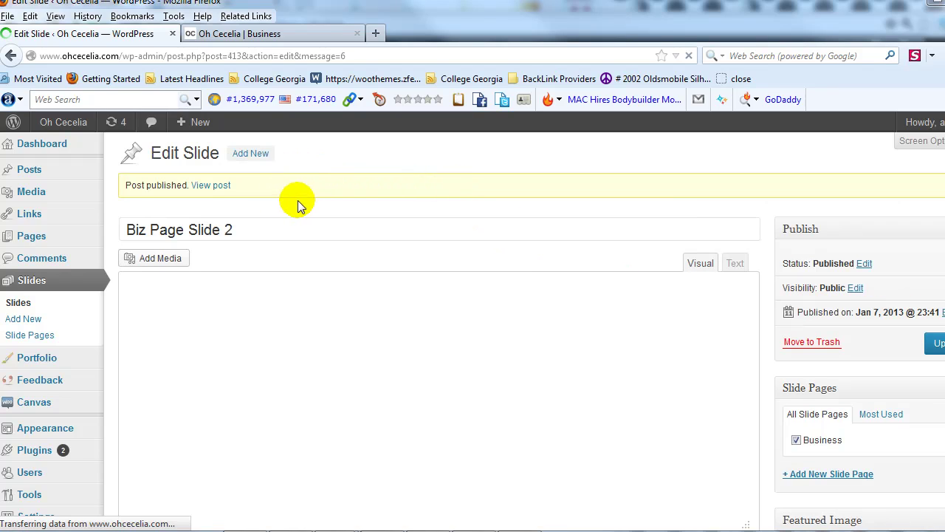
- Start a new slide titled 'Biz Page Slide 3' assigned to the Business slide page
left_click(244, 157)
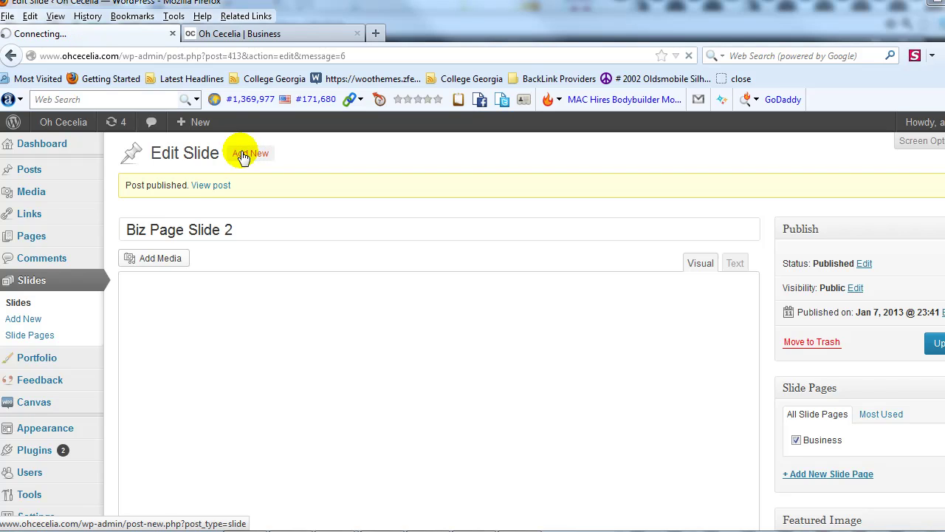
type("Biz ")
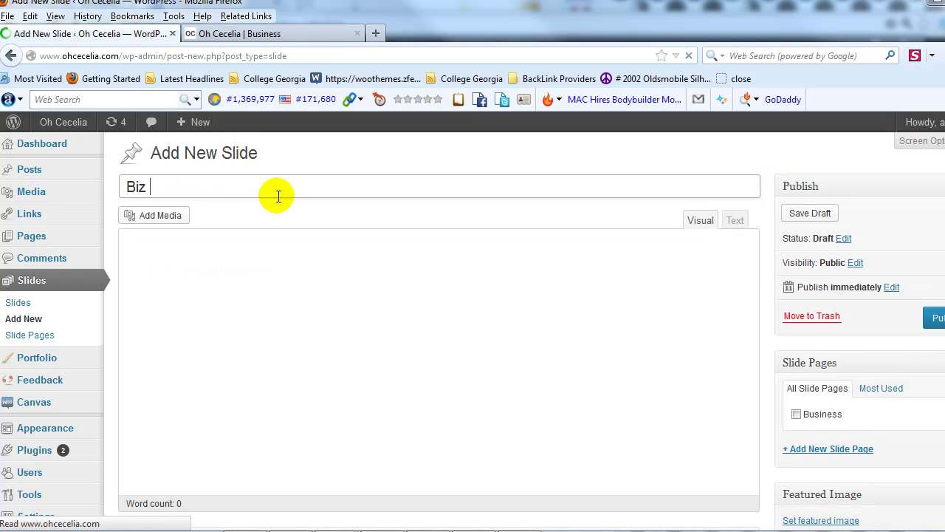
type("Page Slide 3")
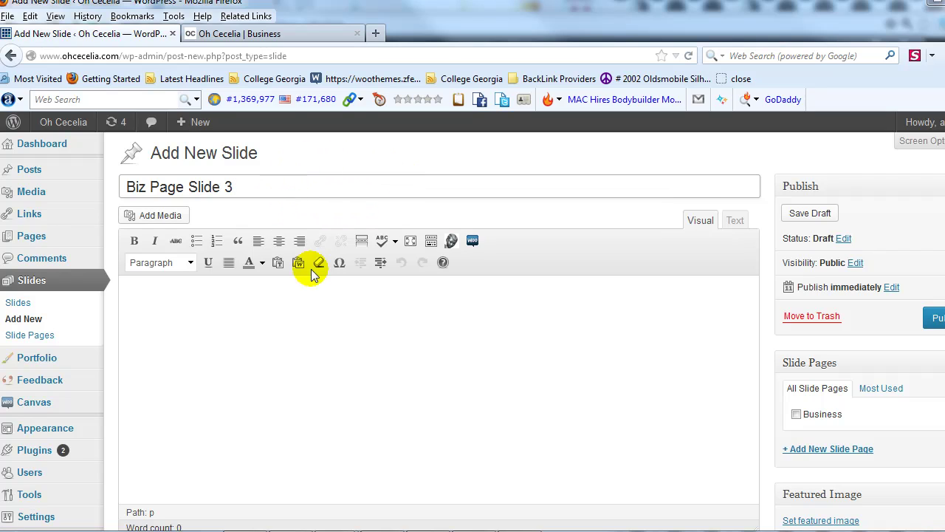
left_click(796, 415)
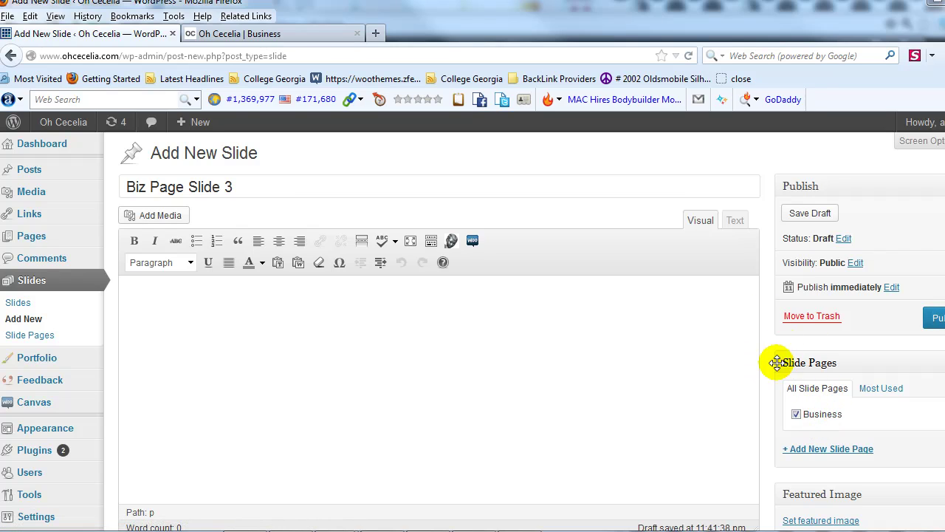
scroll(797, 418, "down", 4)
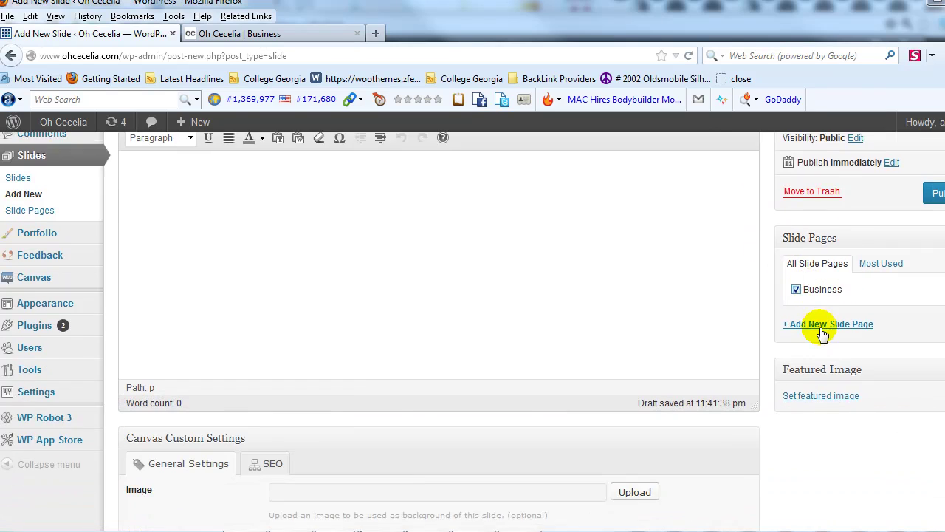
scroll(638, 380, "down", 2)
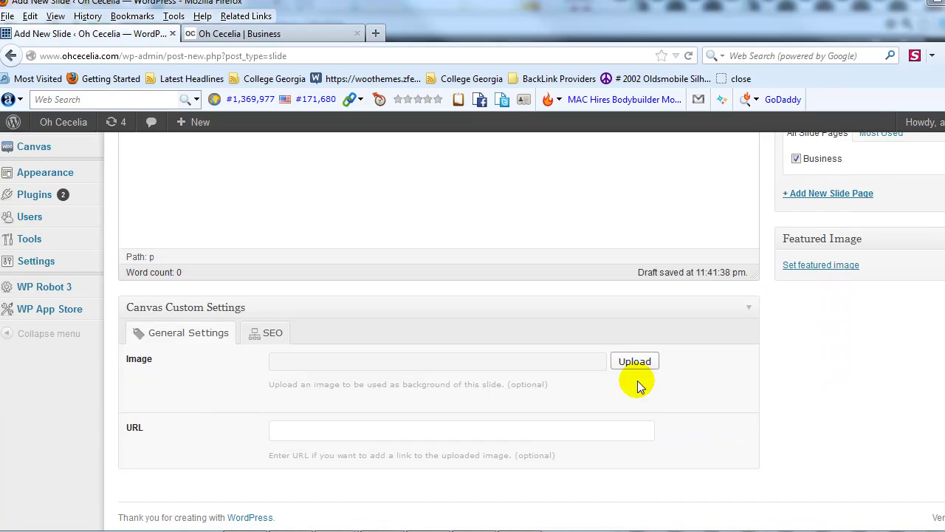
- Attach the full-size slide-3 image as background, publish, and return to the live Business page
left_click(625, 359)
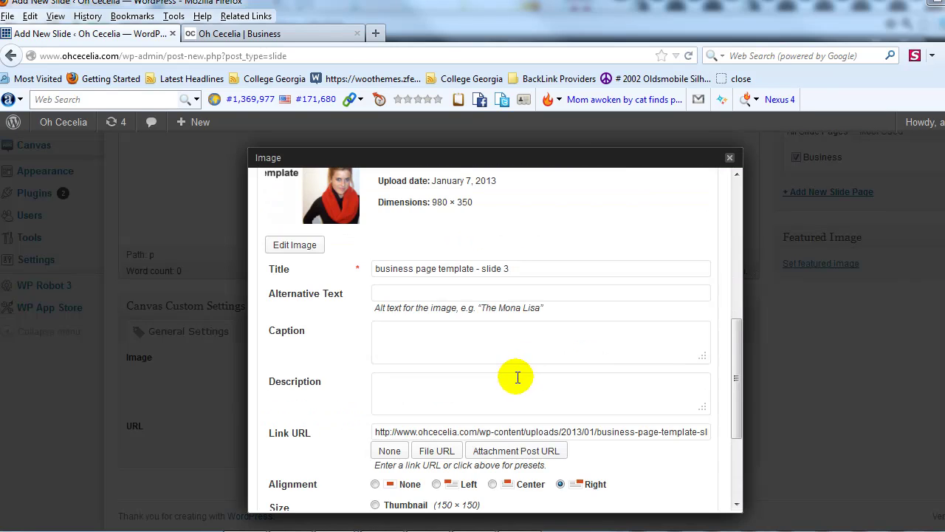
scroll(512, 366, "up", 1)
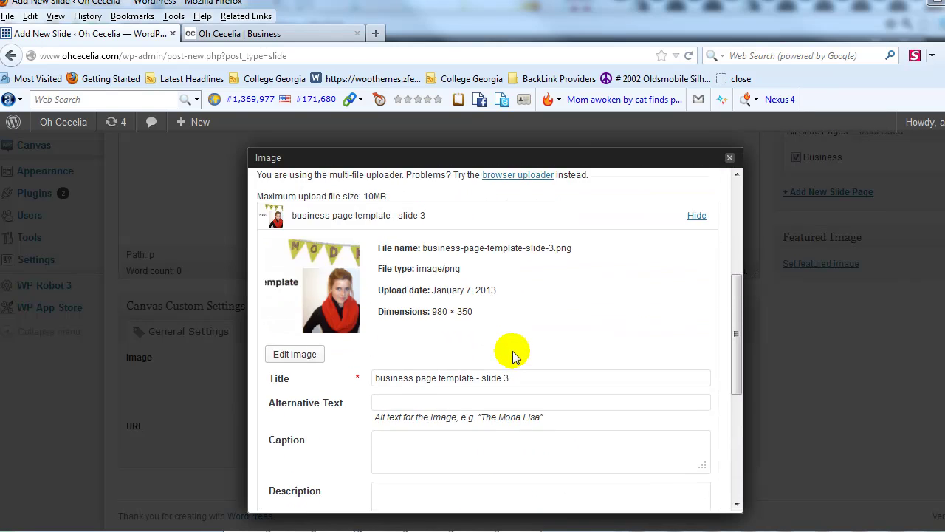
scroll(500, 331, "down", 4)
left_click(434, 438)
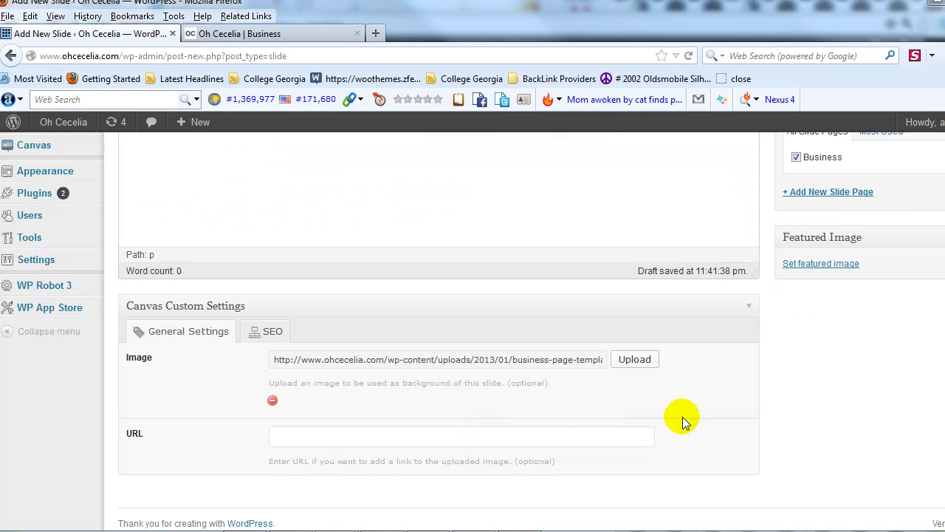
scroll(681, 418, "up", 6)
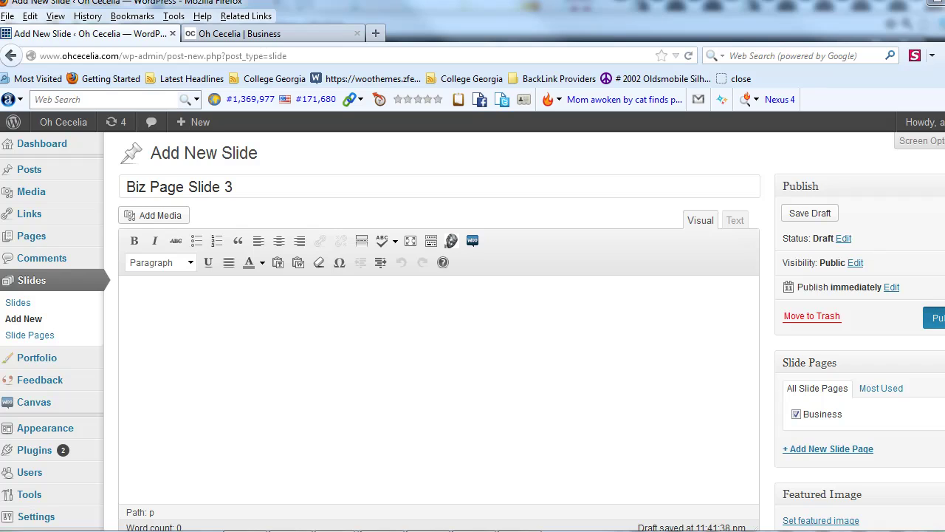
left_click(935, 318)
left_click(305, 39)
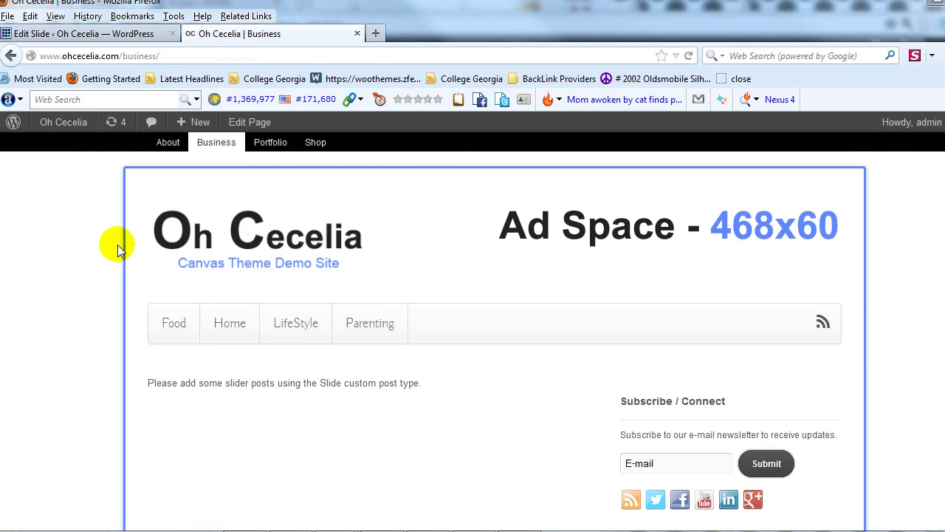
- Reload the Business page and scroll to the slider showing Slides 1–3
key("F5")
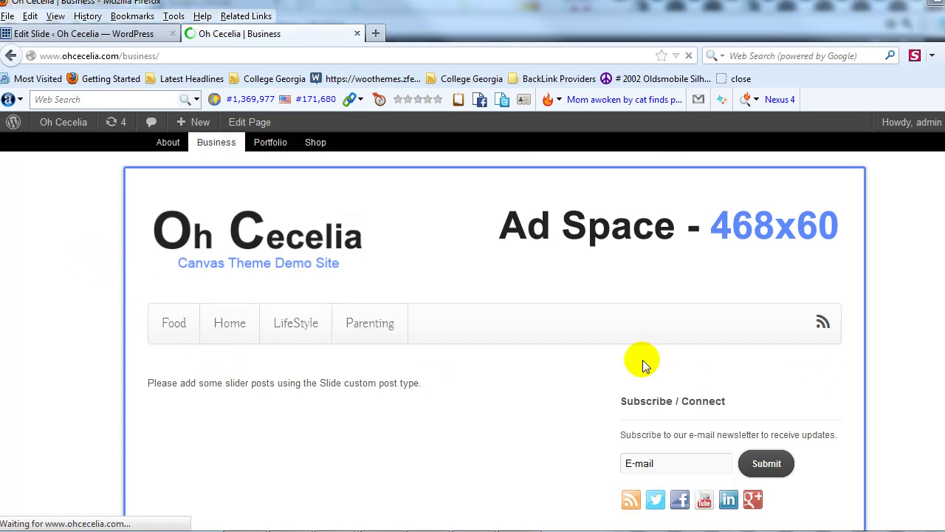
scroll(557, 290, "down", 2)
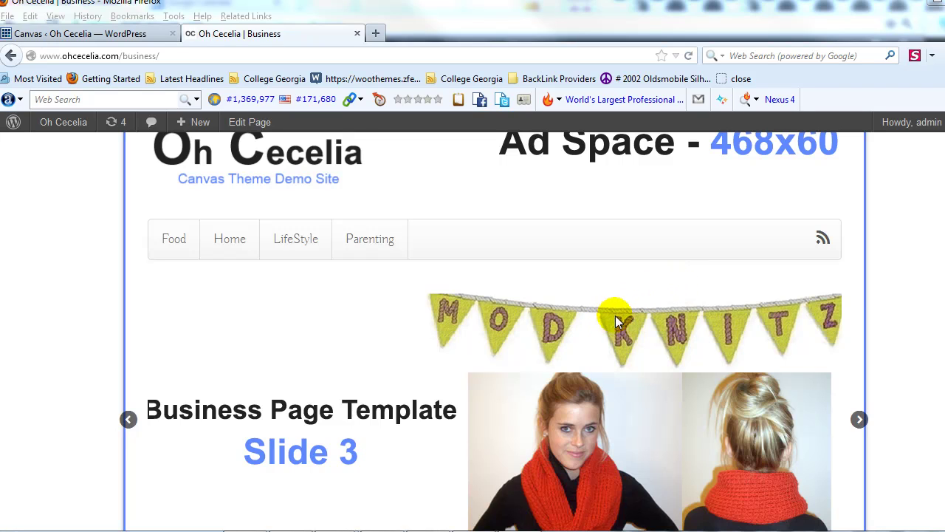
scroll(865, 300, "down", 2)
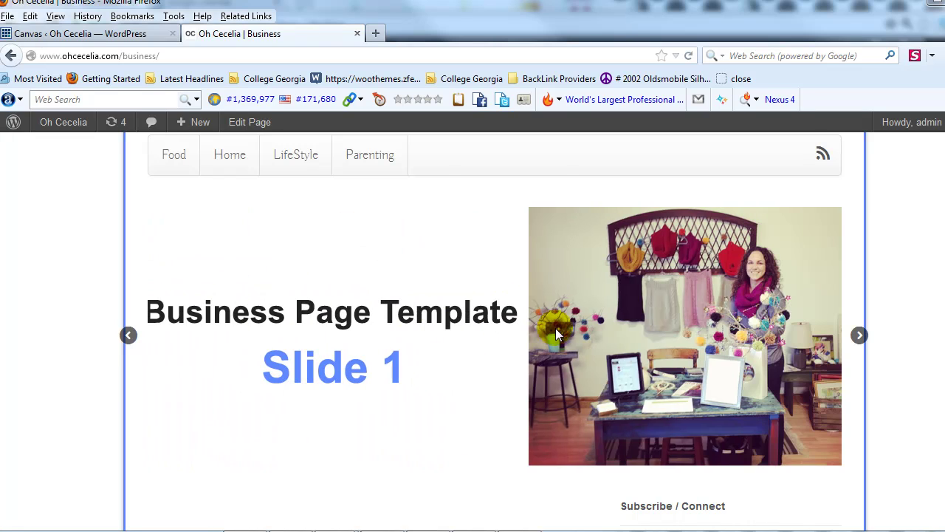
- Review the Canvas Business Template Featured Slider settings: enabled, 3 slides, newest first
left_click(103, 33)
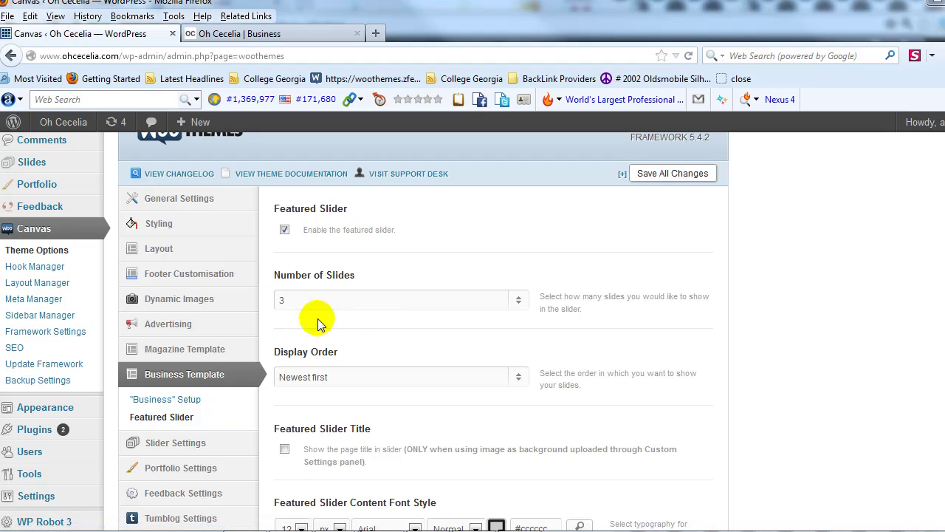
scroll(444, 353, "down", 2)
scroll(448, 355, "down", 3)
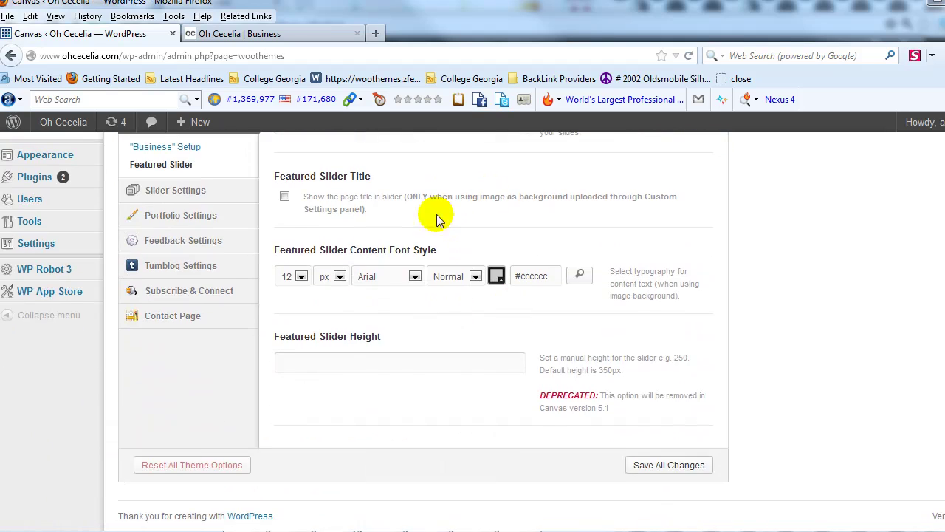
scroll(450, 307, "up", 4)
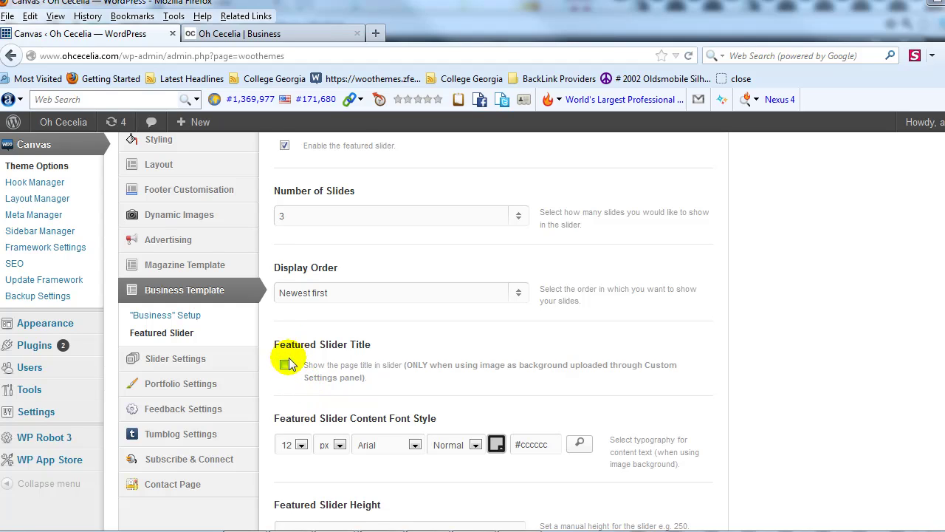
left_click(287, 38)
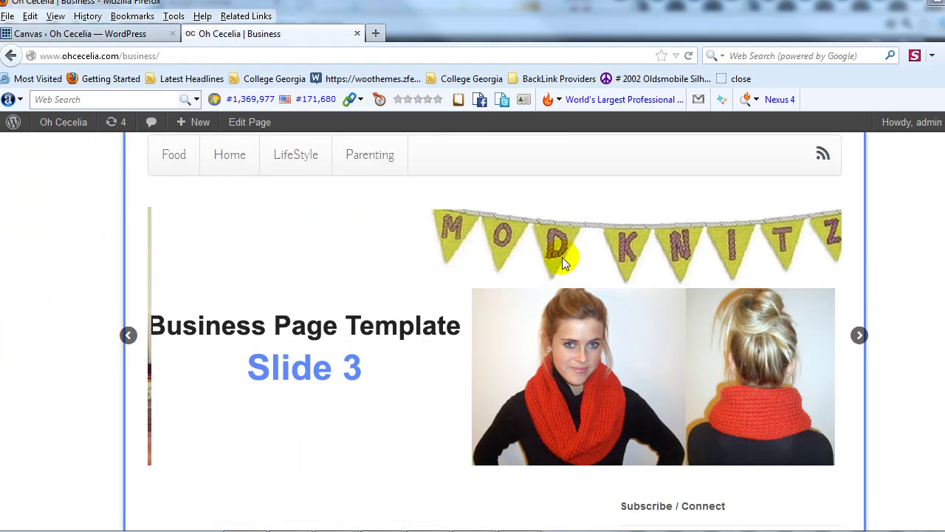
scroll(588, 317, "up", 2)
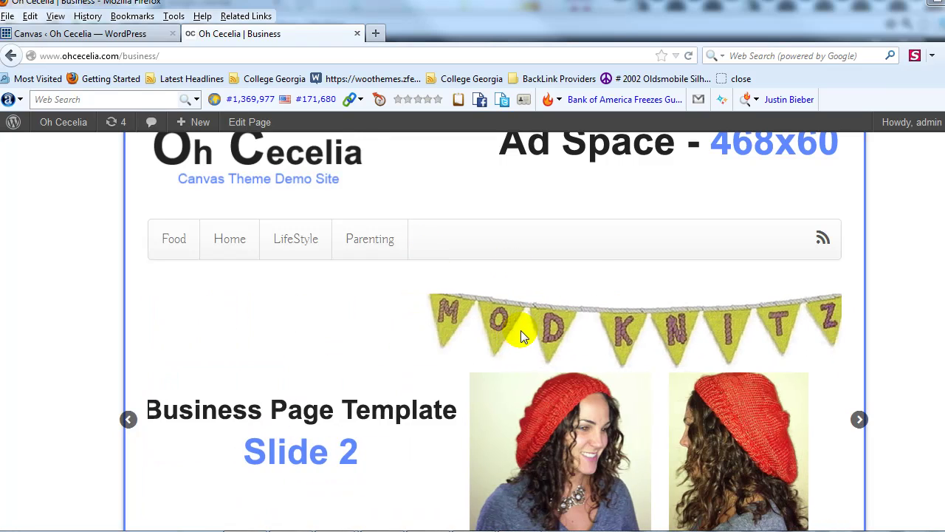
scroll(443, 345, "down", 4)
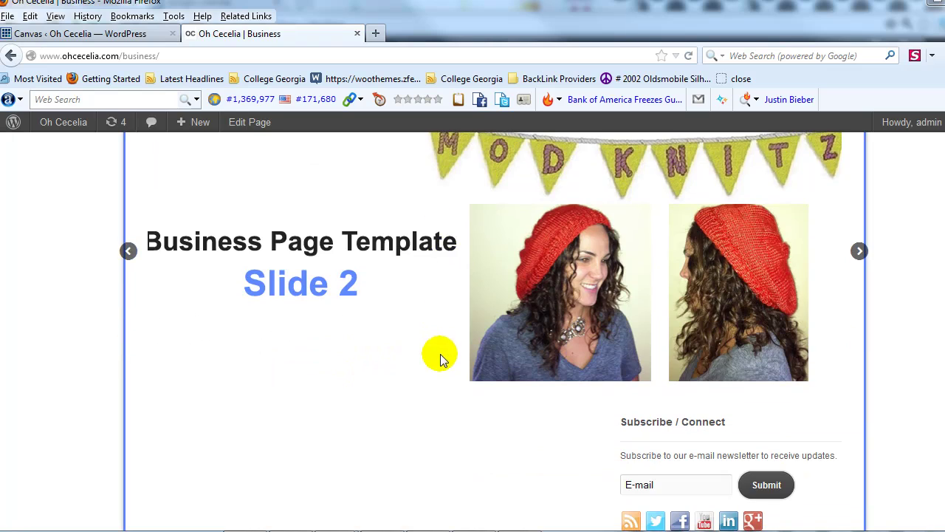
scroll(580, 401, "down", 4)
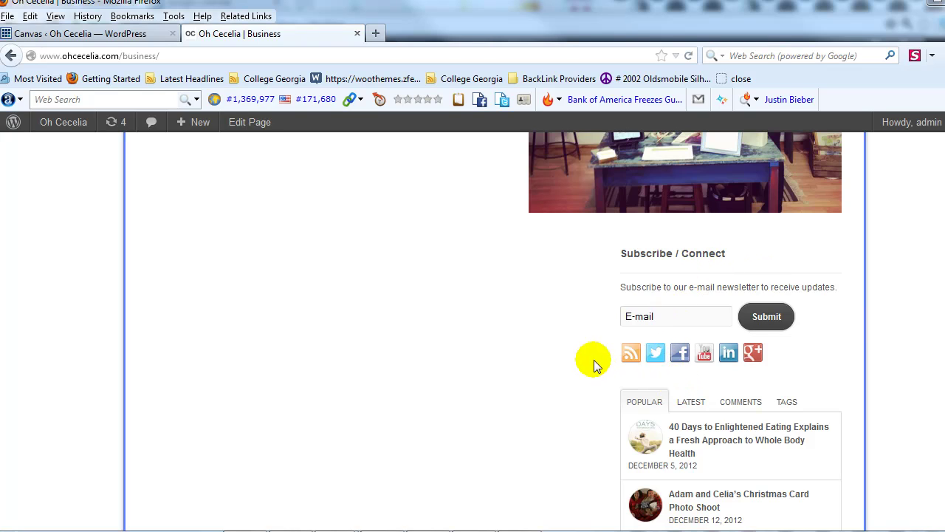
scroll(654, 339, "down", 5)
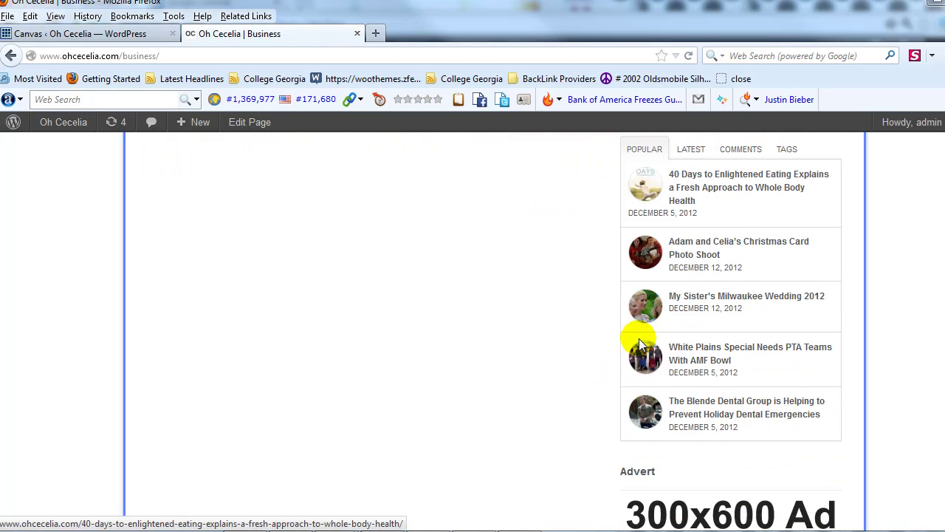
scroll(641, 340, "up", 12)
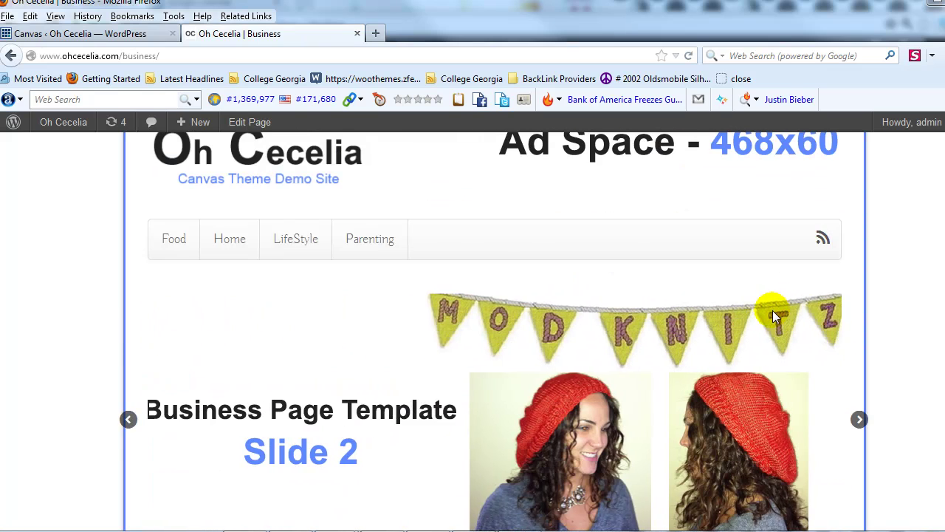
scroll(739, 314, "up", 1)
scroll(738, 314, "up", 1)
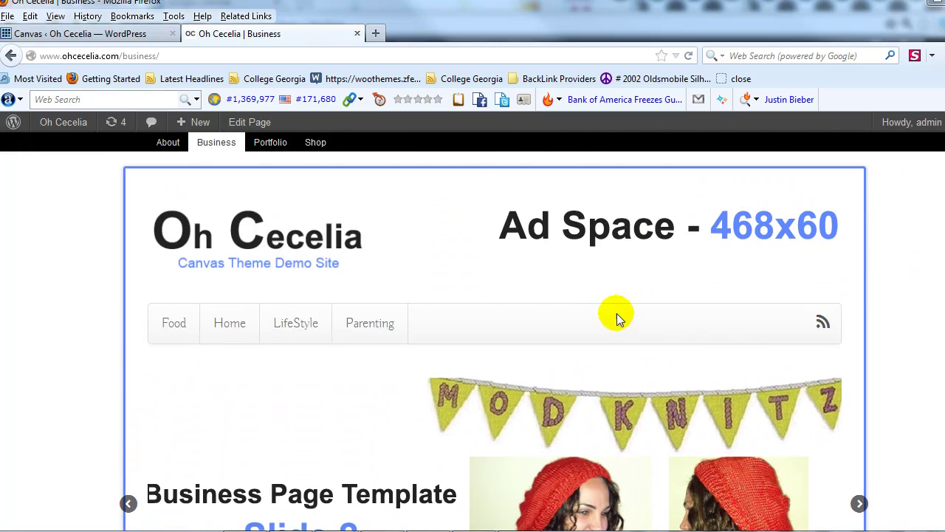
- Glance at the slider settings again, then view the live Business page slider on Slide 1
left_click(130, 33)
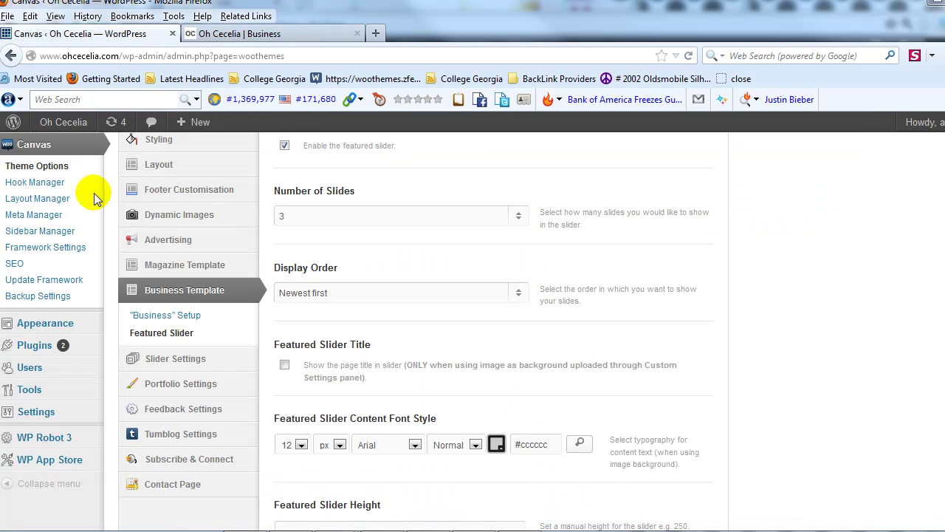
mouse_move(71, 414)
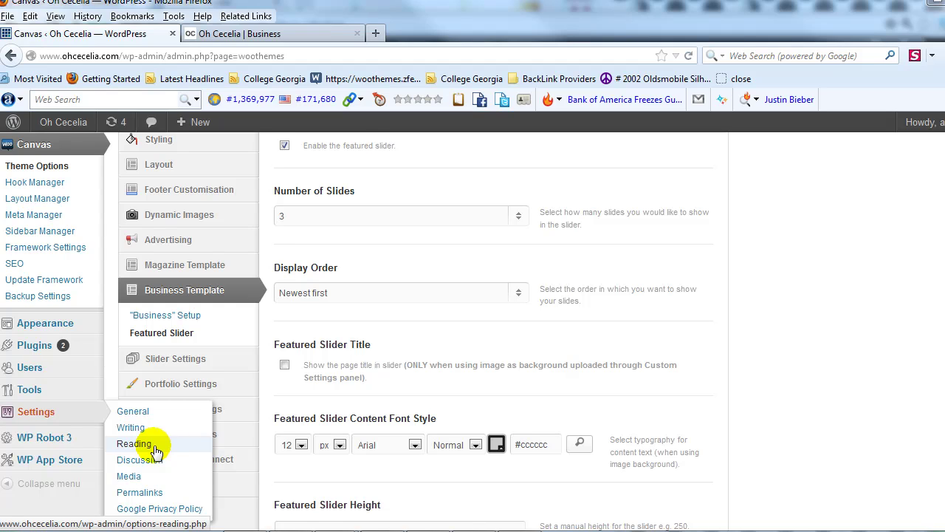
left_click(317, 32)
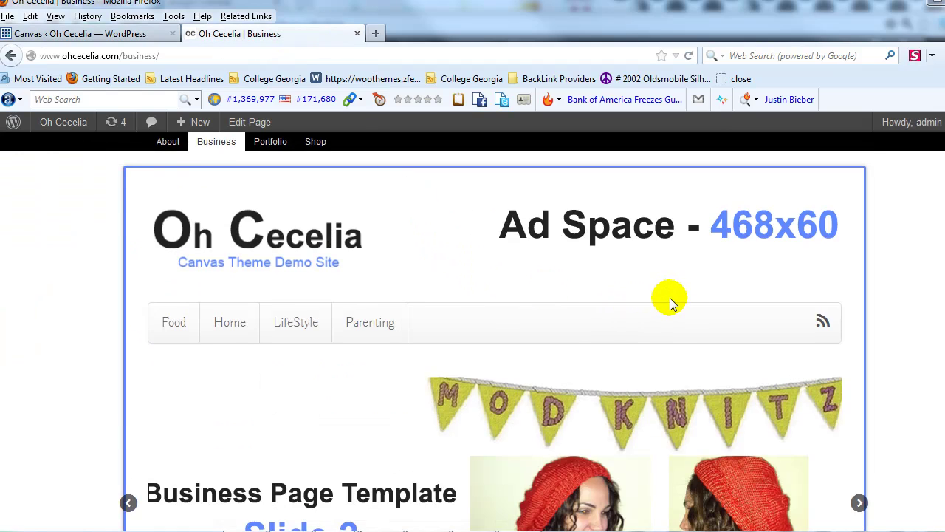
scroll(664, 297, "down", 2)
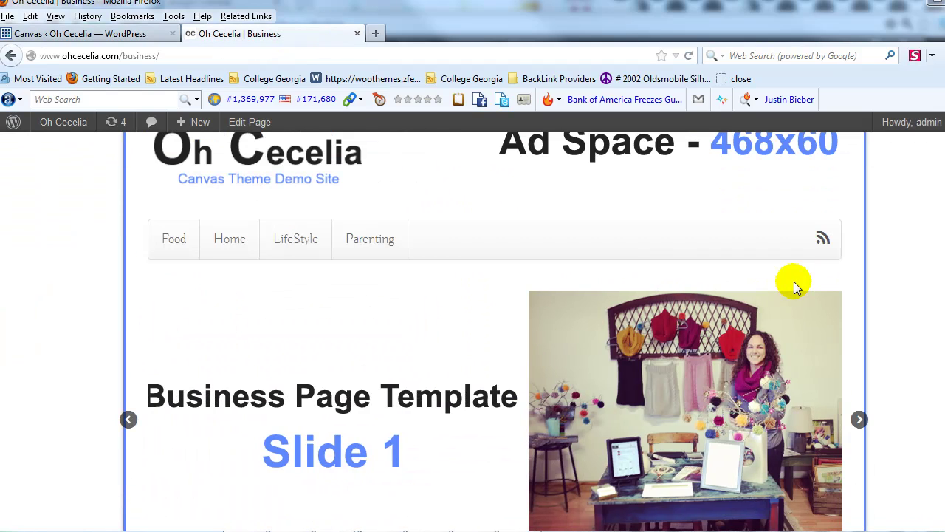